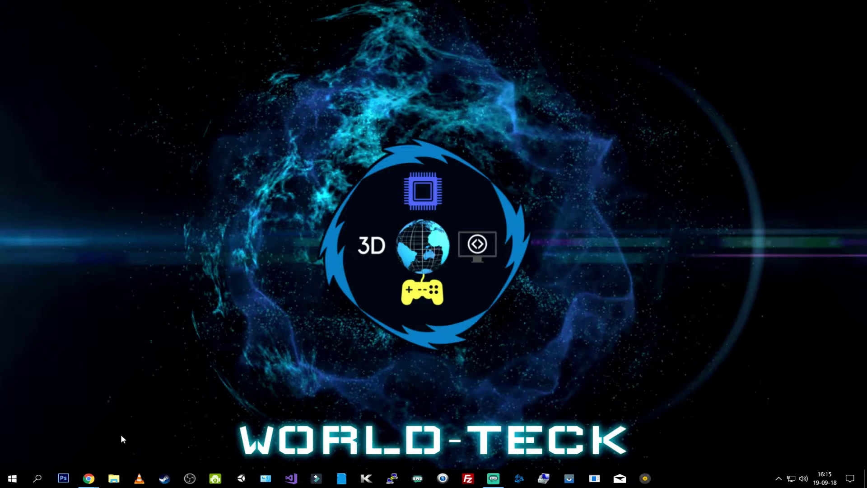
- Switch to Chrome, examine the Thème Mukashi topic's screenshots on the Recalbox forum, and return to the Themes & Interface list
left_click(89, 478)
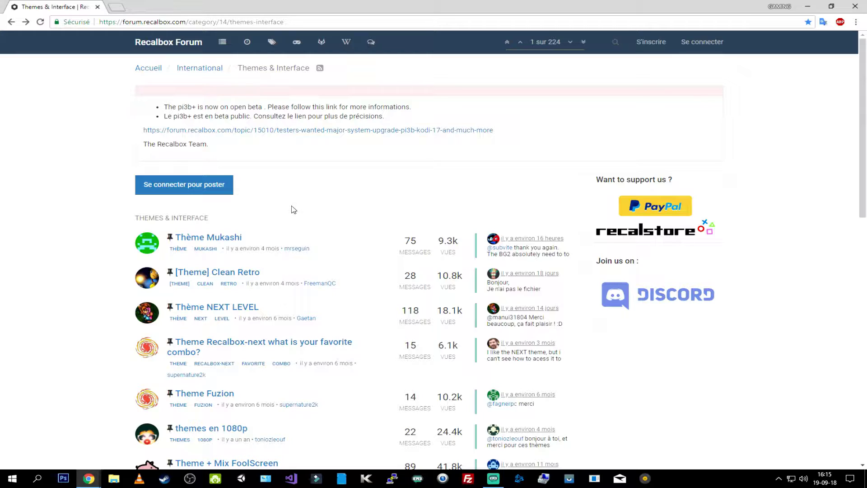
scroll(302, 207, "down", 1)
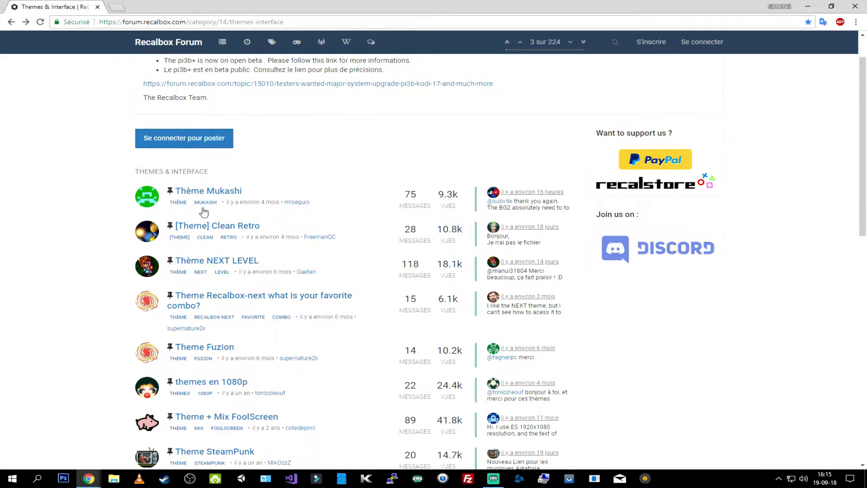
left_click(202, 190)
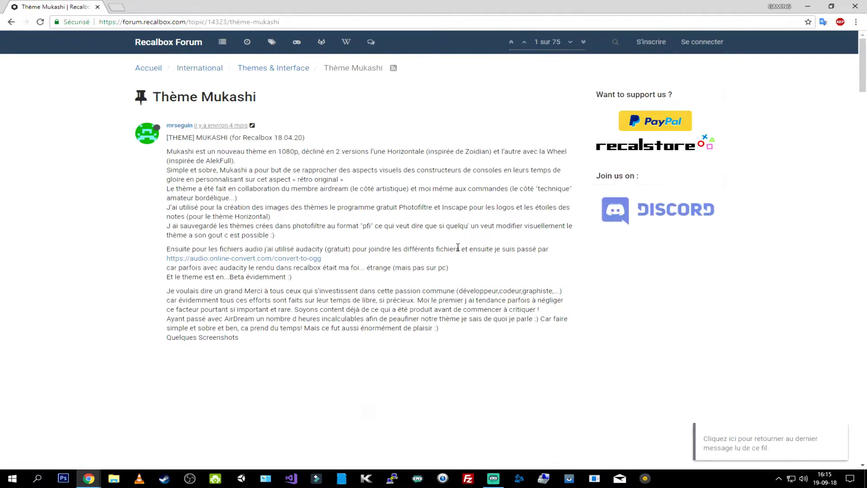
scroll(453, 234, "down", 10)
scroll(451, 244, "down", 8)
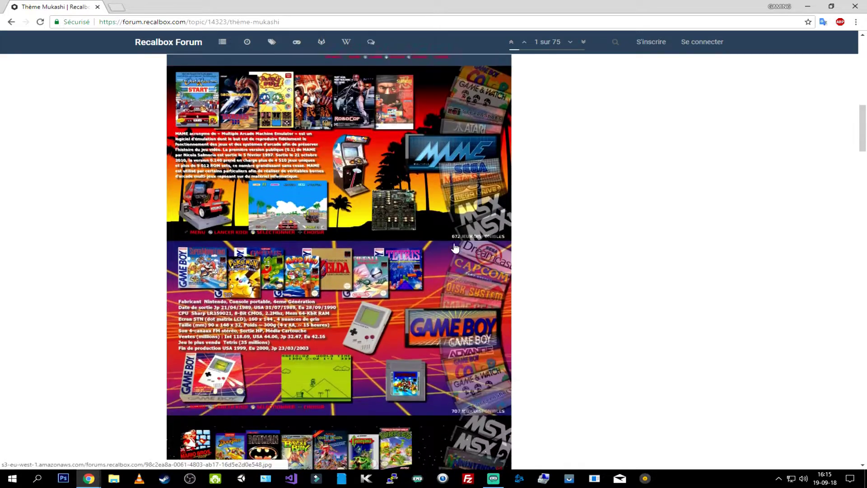
scroll(152, 265, "up", 13)
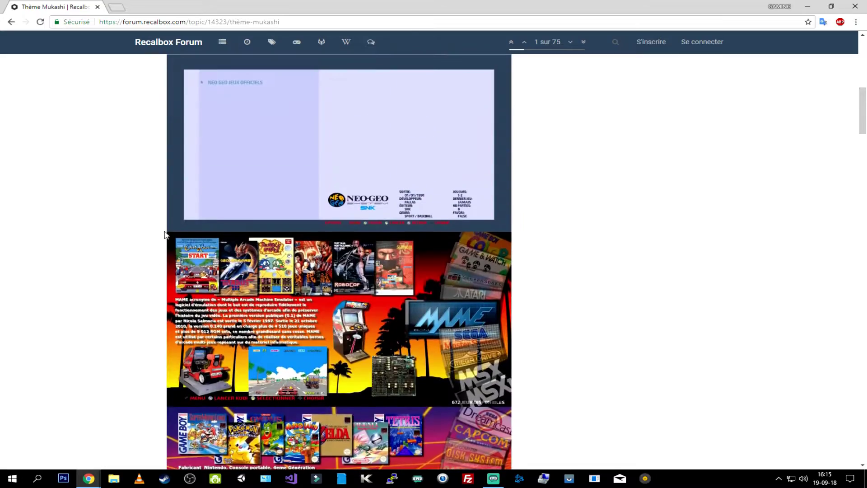
left_click(9, 23)
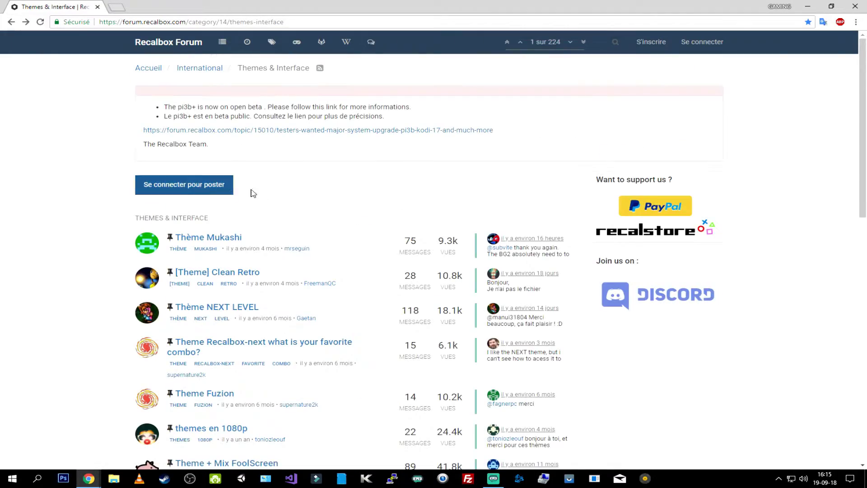
- Examine the system view screenshots in the [Theme] Clean Retro topic and go back to the topic list
left_click(246, 275)
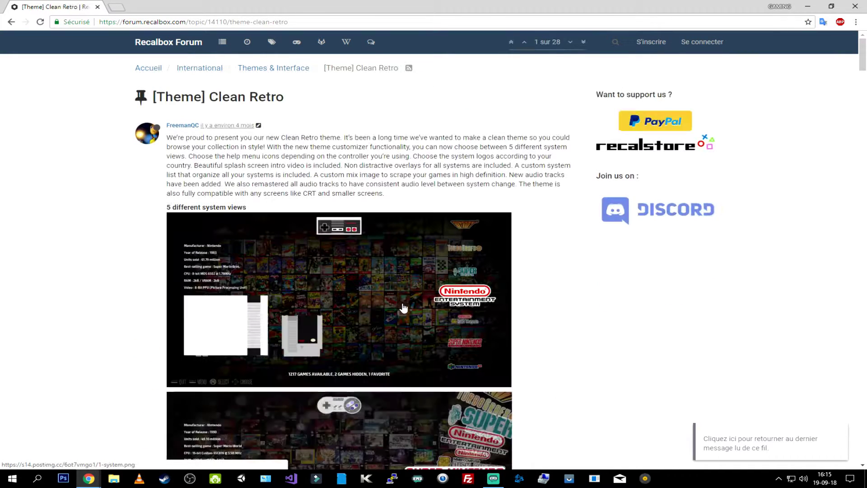
scroll(416, 310, "down", 5)
scroll(425, 330, "down", 5)
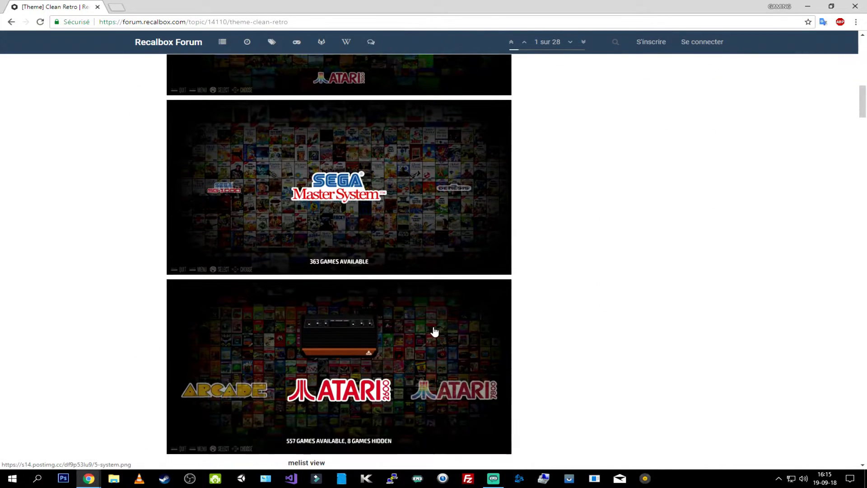
scroll(434, 333, "down", 6)
scroll(432, 332, "up", 14)
scroll(438, 331, "up", 7)
left_click(12, 22)
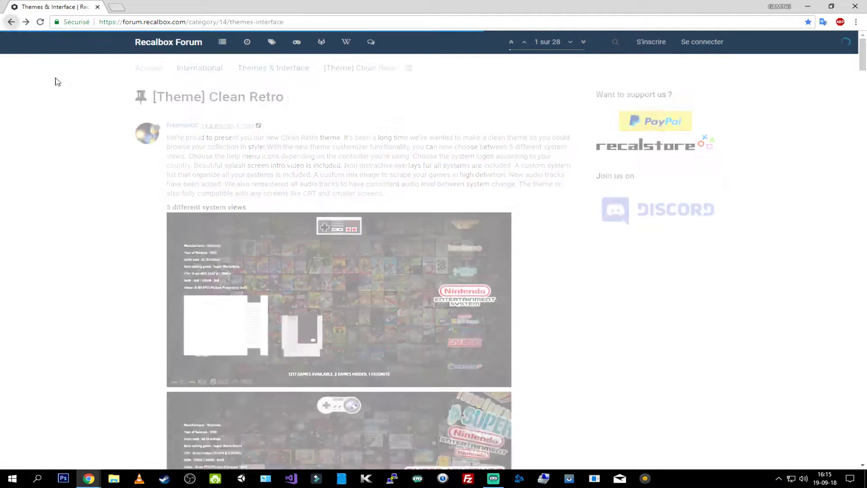
- Look through the Thème NEXT LEVEL topic's description and preview images, and go back to the topic list
left_click(237, 309)
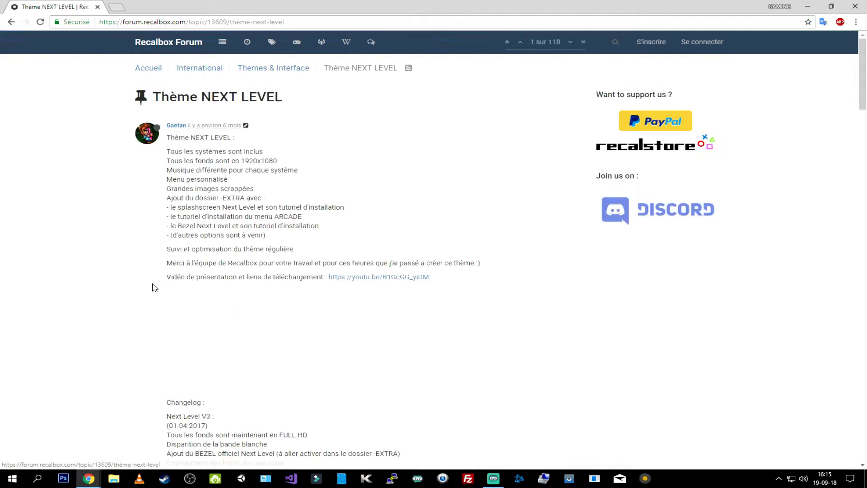
scroll(155, 287, "down", 12)
scroll(163, 285, "up", 3)
scroll(165, 286, "down", 8)
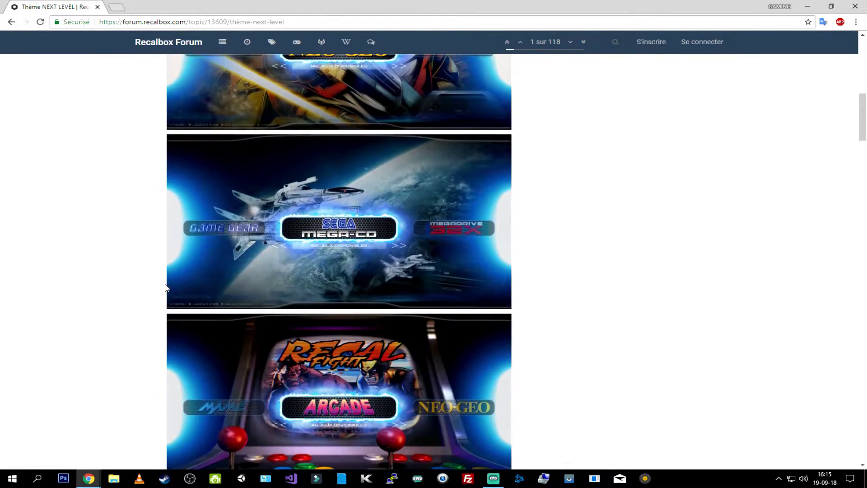
scroll(165, 287, "down", 8)
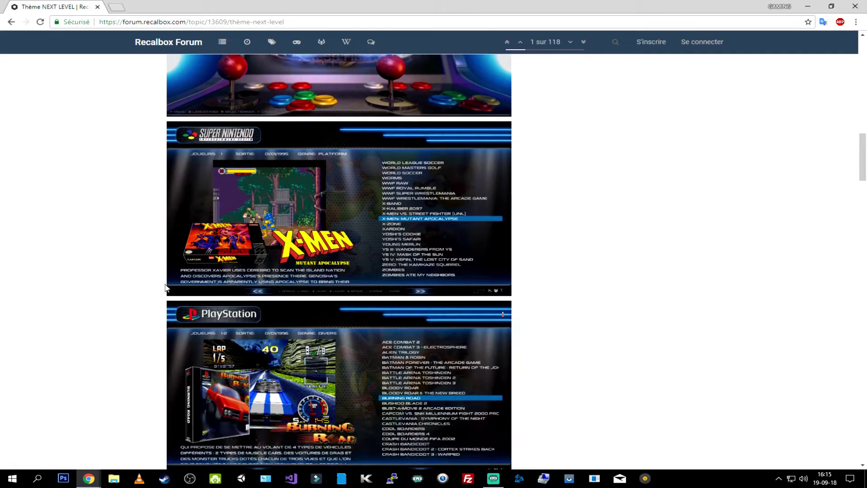
scroll(165, 288, "down", 9)
scroll(165, 291, "up", 4)
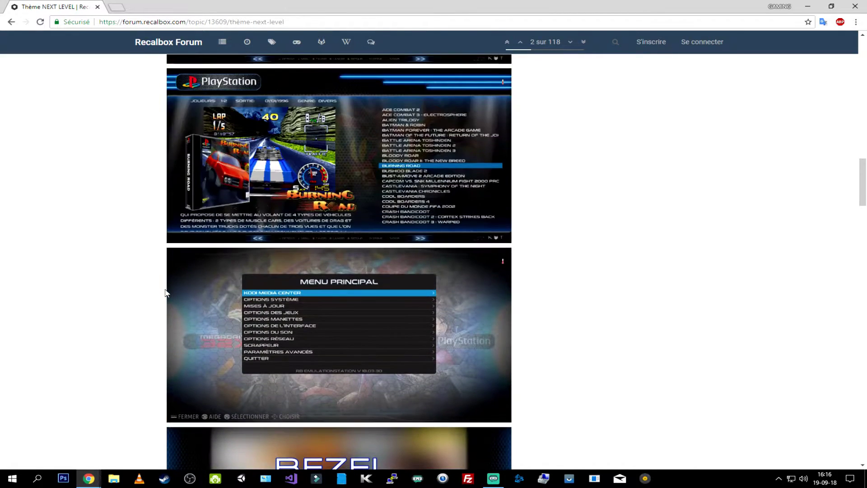
scroll(166, 291, "up", 13)
scroll(171, 319, "up", 6)
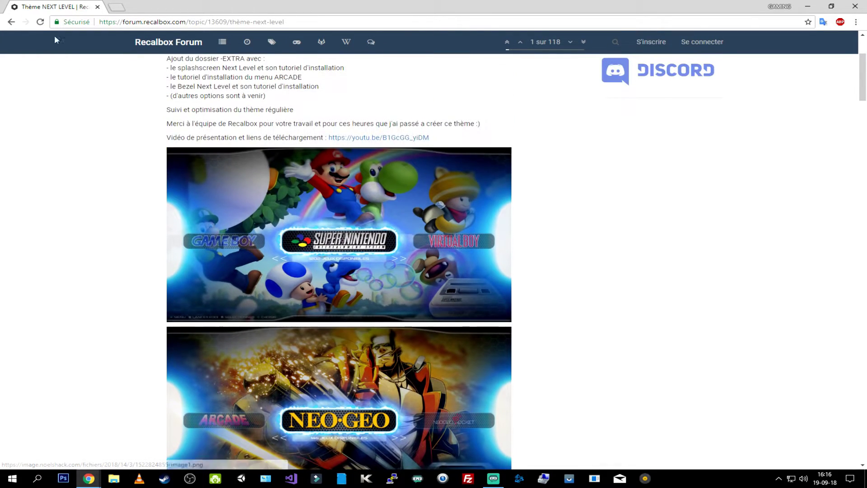
left_click(11, 22)
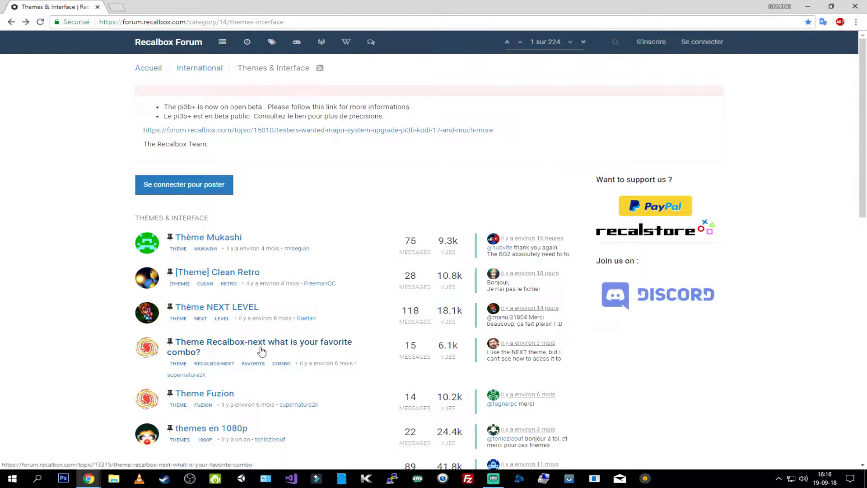
- Check the Theme Recalbox-next topic and the previews in the themes en 1080p topic, returning to the topic list
left_click(261, 351)
left_click(11, 21)
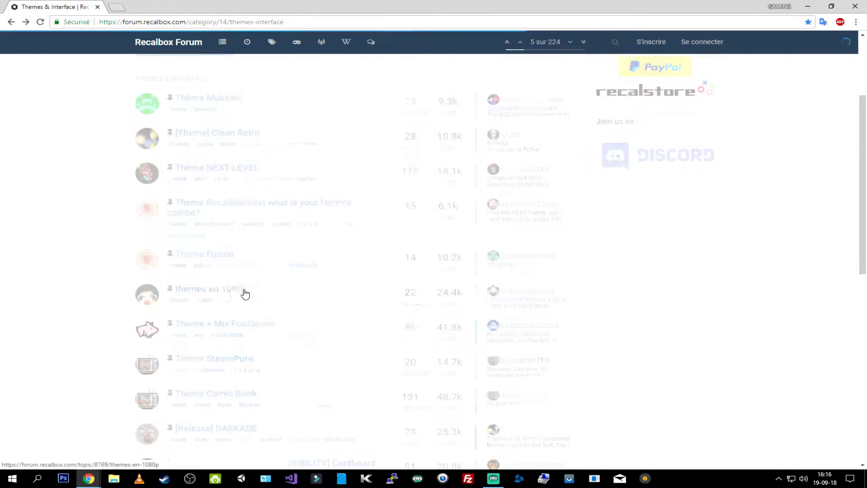
left_click(233, 291)
scroll(371, 208, "down", 7)
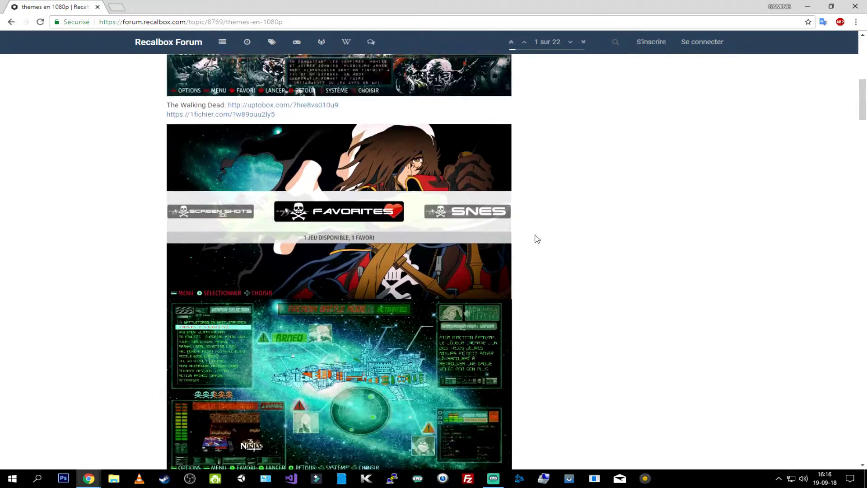
scroll(526, 242, "down", 7)
scroll(526, 242, "up", 12)
left_click(11, 22)
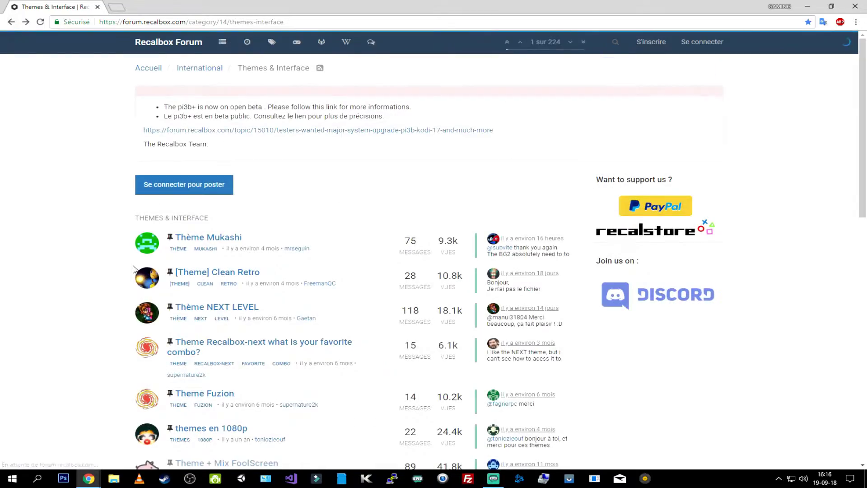
- Revisit the Clean Retro and NEXT LEVEL topics to compare their previews, ending back on the topic list
left_click(223, 279)
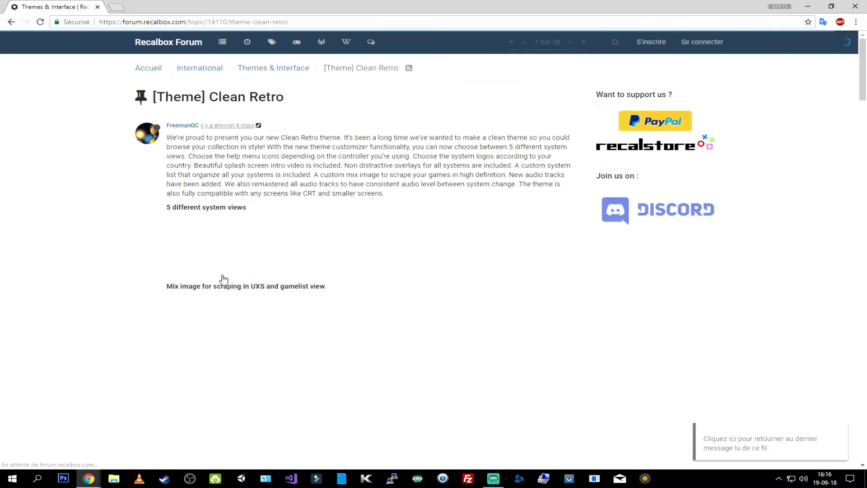
scroll(294, 285, "down", 6)
key("alt+Left")
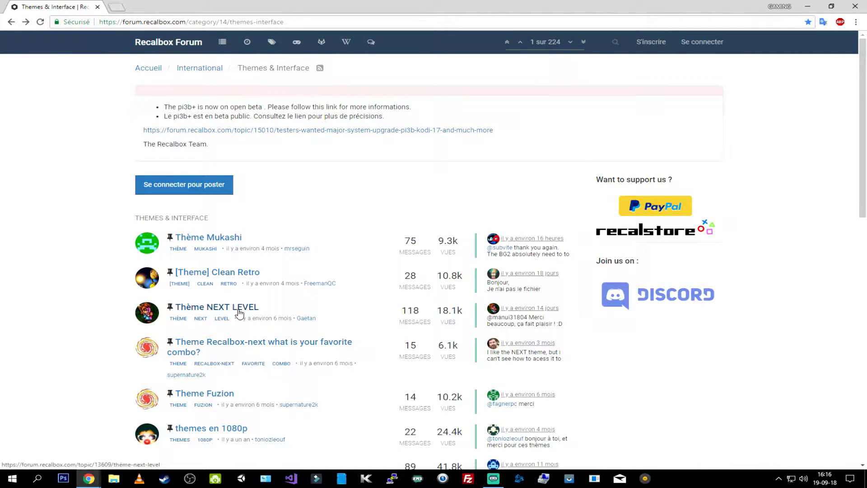
left_click(239, 308)
scroll(228, 276, "down", 6)
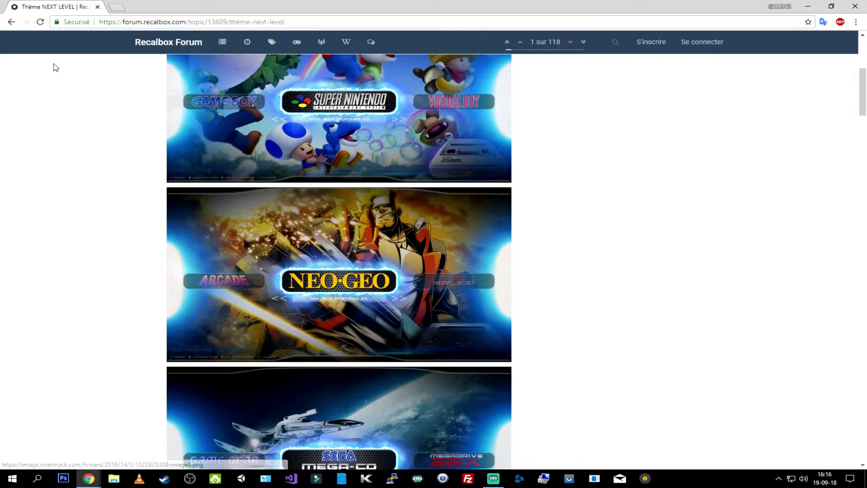
left_click(11, 22)
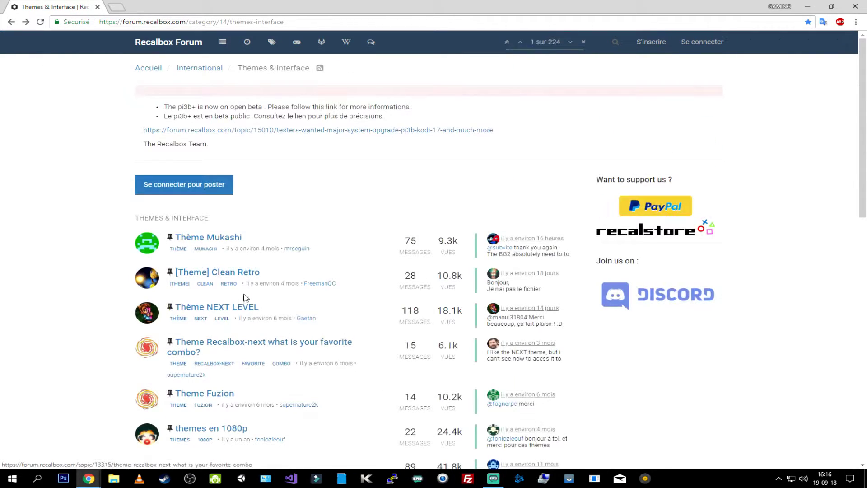
- Open the [Theme] Clean Retro topic and go past its previews and changelog to the download link
left_click(218, 276)
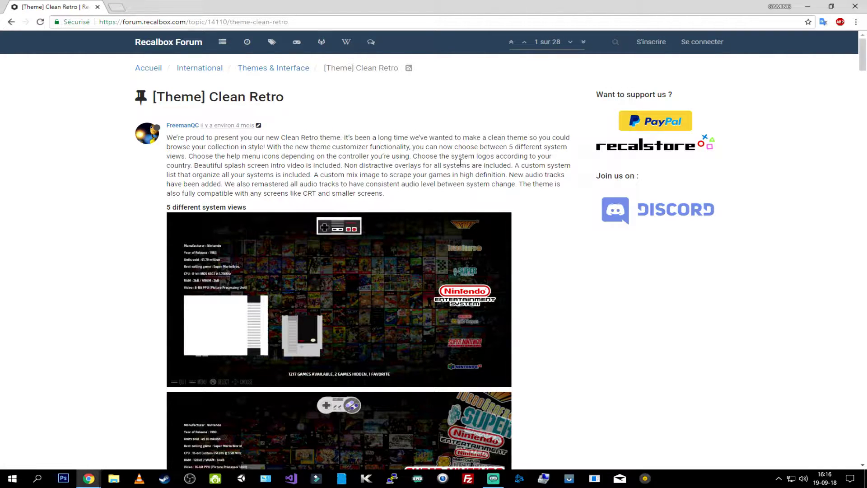
scroll(555, 174, "down", 15)
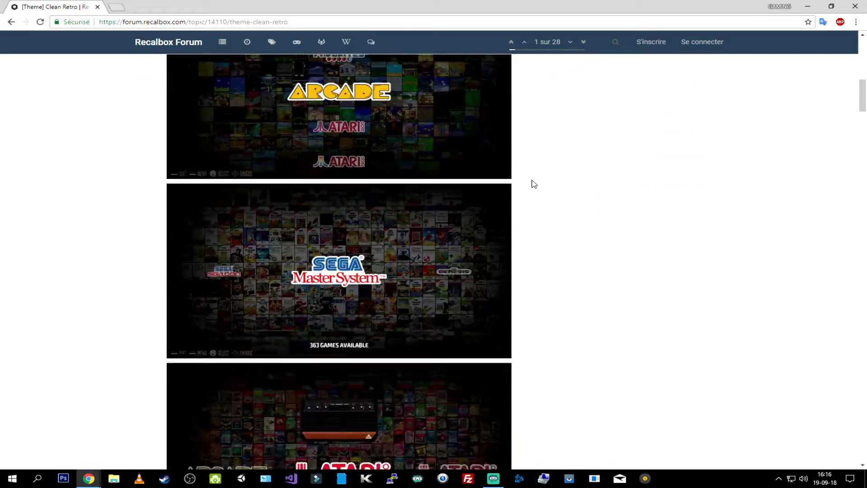
scroll(533, 182, "down", 20)
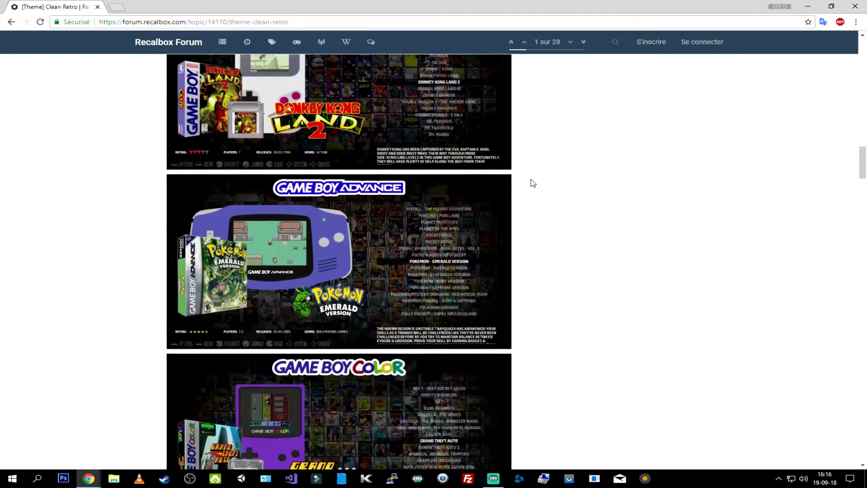
scroll(534, 182, "down", 20)
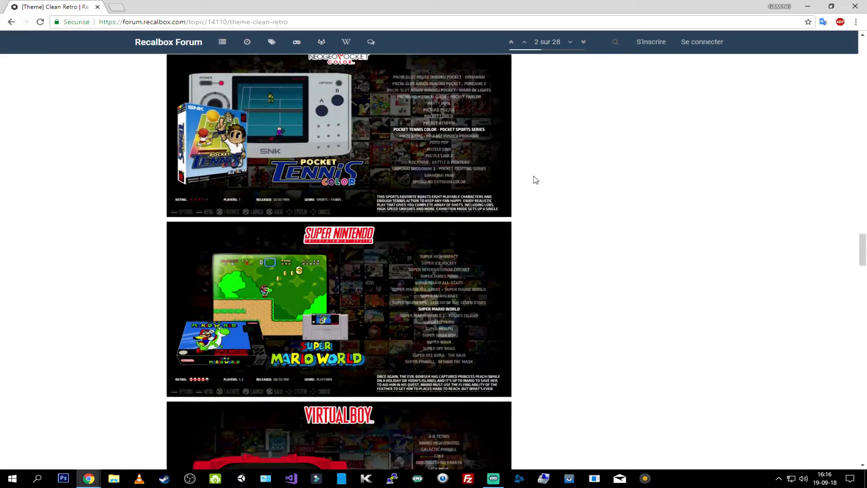
scroll(542, 176, "down", 3)
scroll(185, 296, "up", 1)
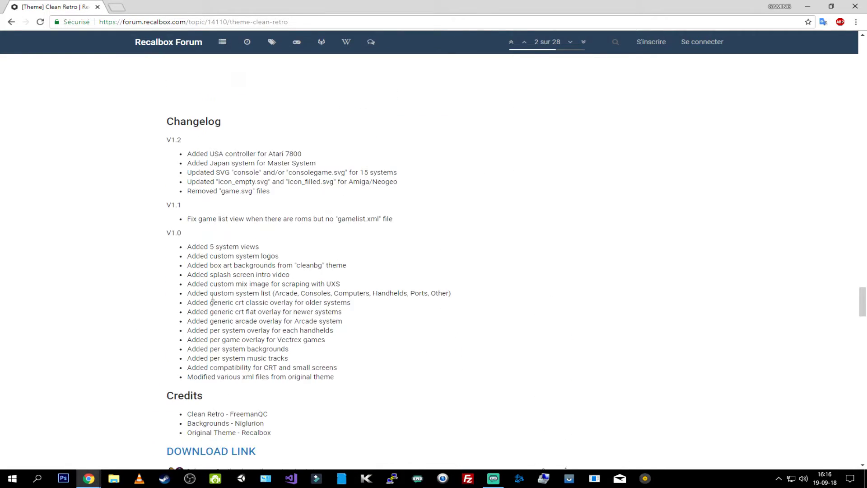
scroll(357, 299, "down", 3)
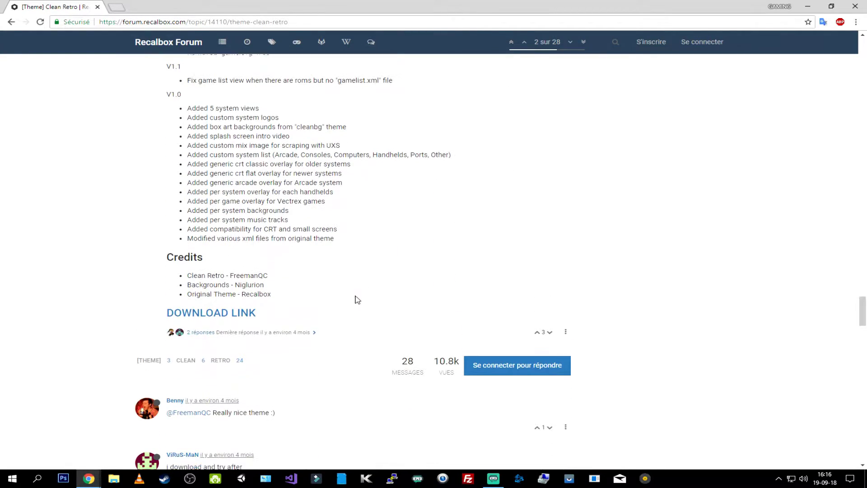
- Download clean-retro-1.2.zip from the topic's Google Drive link, accepting the download without a virus scan, and minimize the browser
left_click(221, 318)
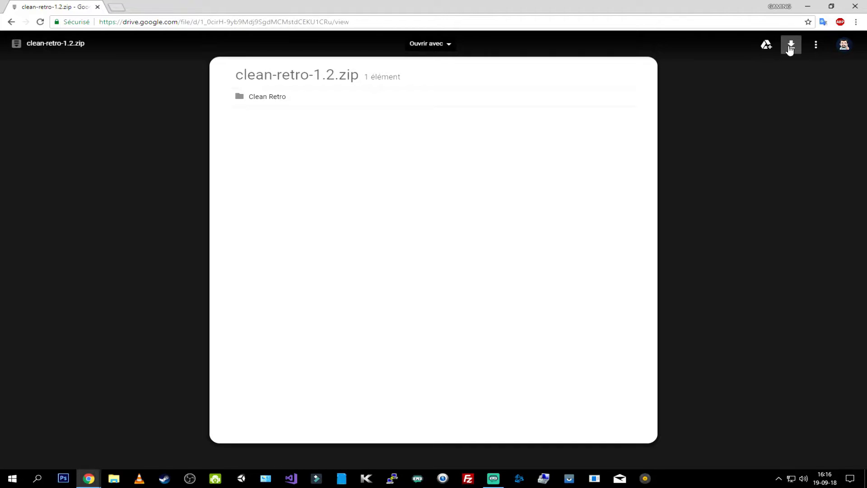
left_click(793, 51)
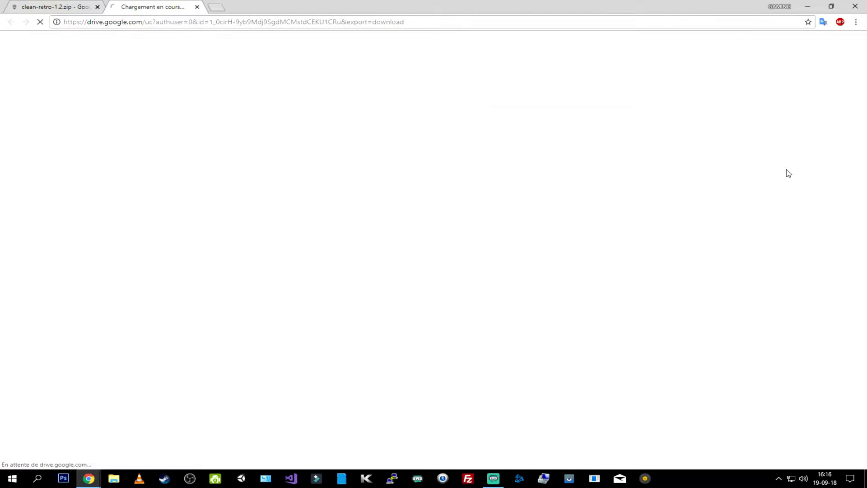
left_click(364, 133)
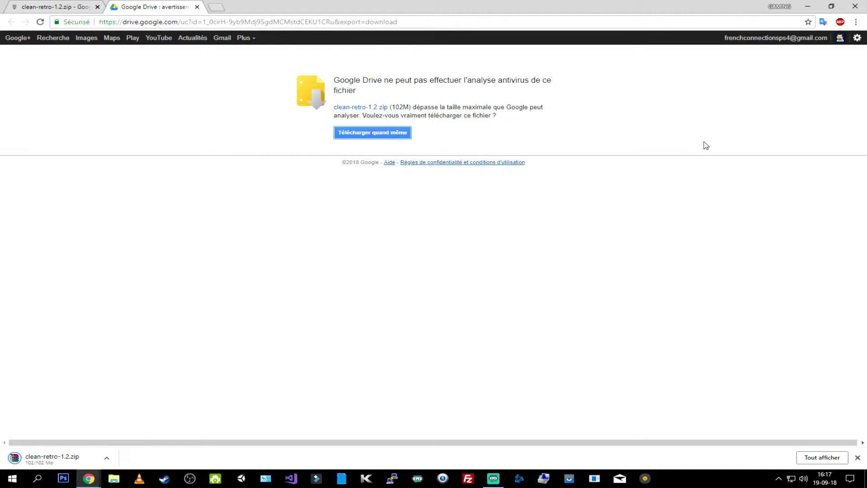
left_click(807, 6)
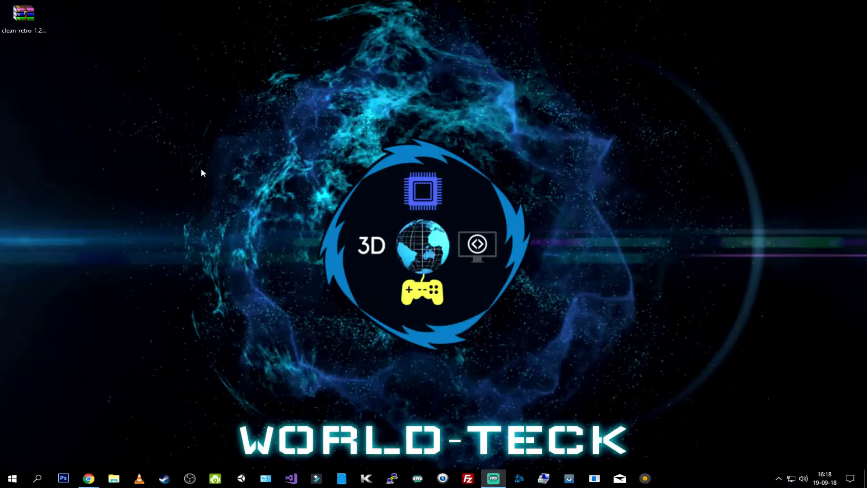
- Extract clean-retro-1.2.zip on the desktop into its own clean-retro-1.2 folder and open that folder
right_click(22, 16)
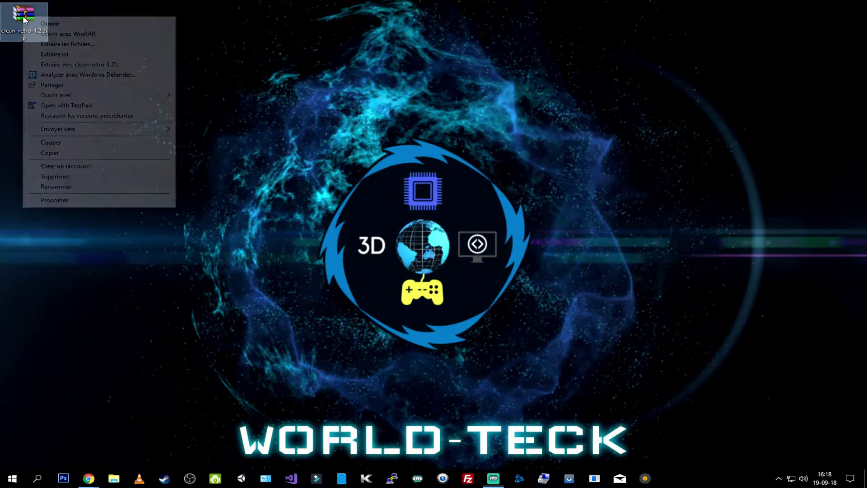
left_click(76, 66)
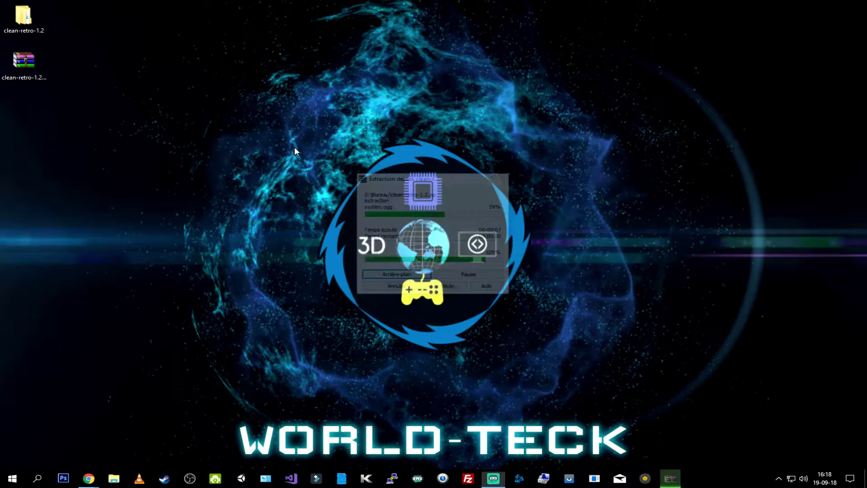
double_click(28, 23)
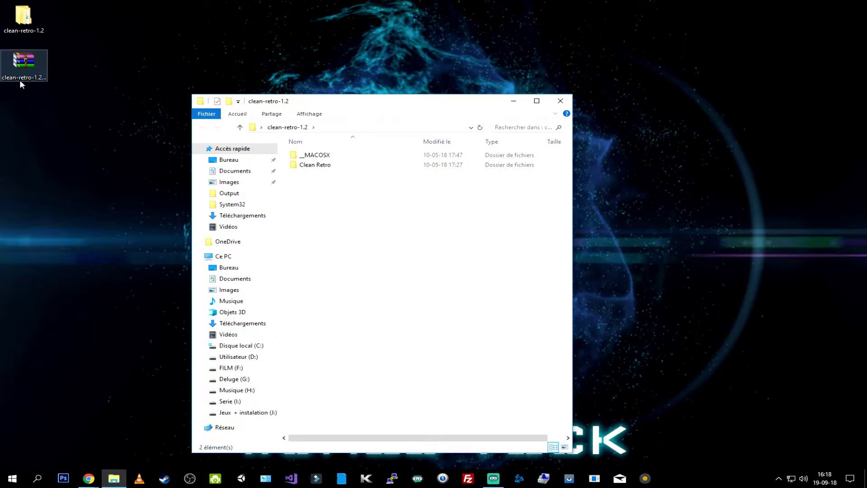
- Switch to Chrome, visit the Recalbox Manager home page at recalbox, close its tab and minimize the browser
left_click_drag(432, 125, 408, 80)
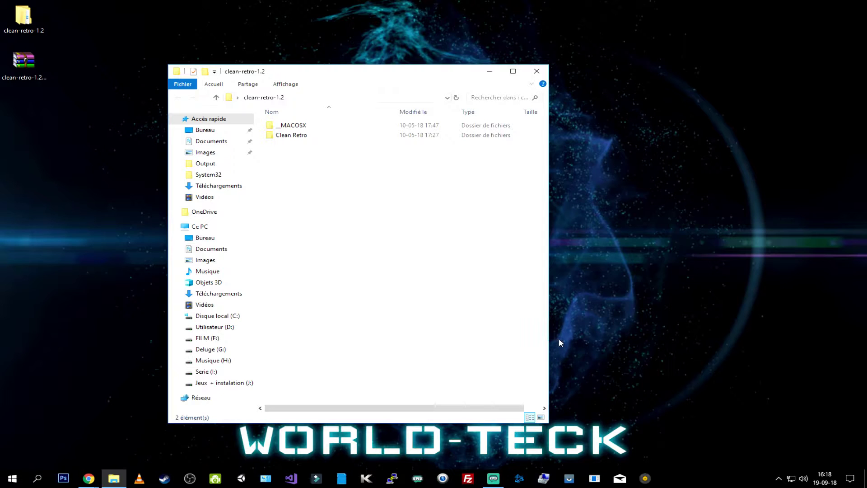
left_click(89, 479)
left_click(133, 435)
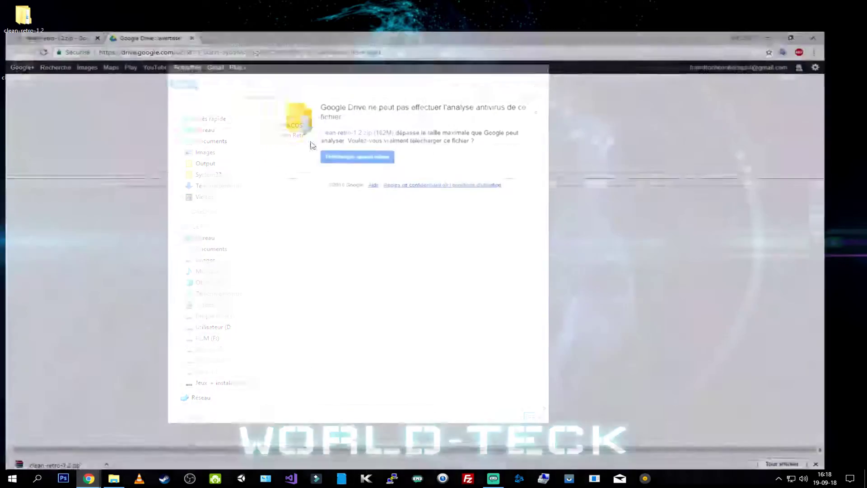
left_click(218, 23)
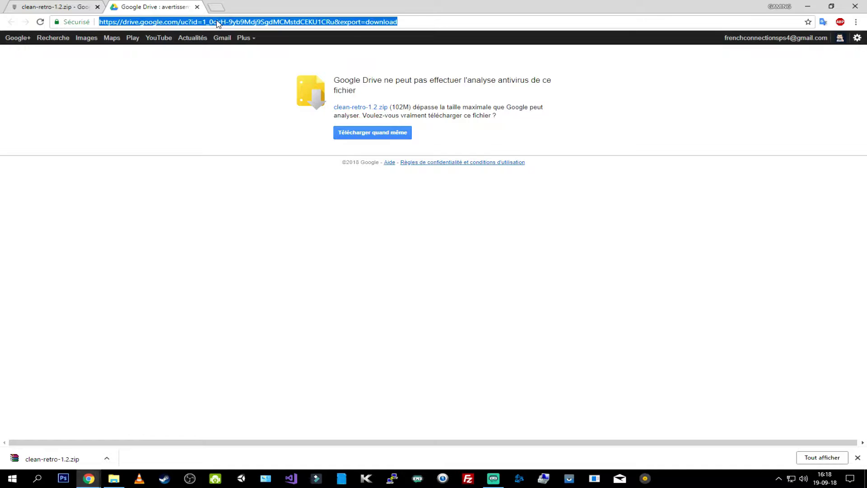
type("recalbox")
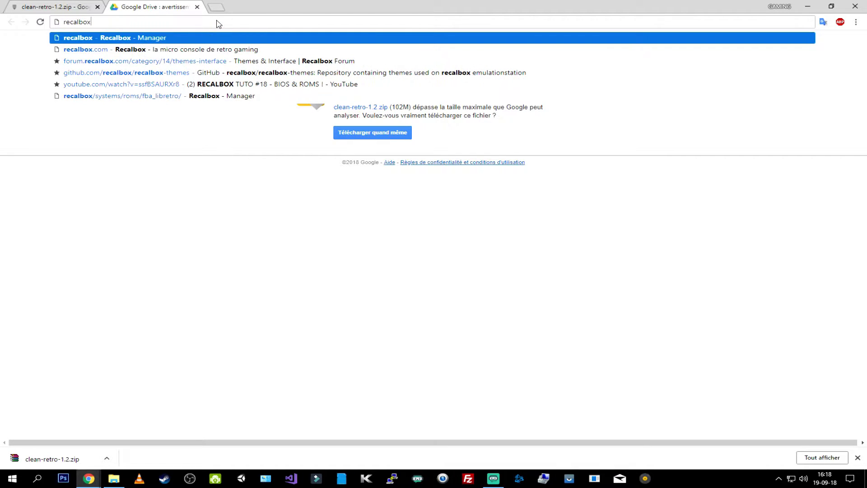
key("Return")
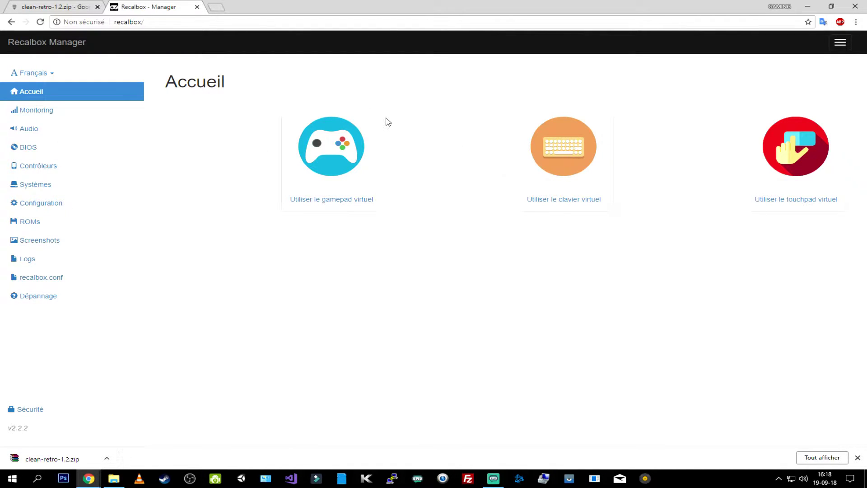
left_click(197, 7)
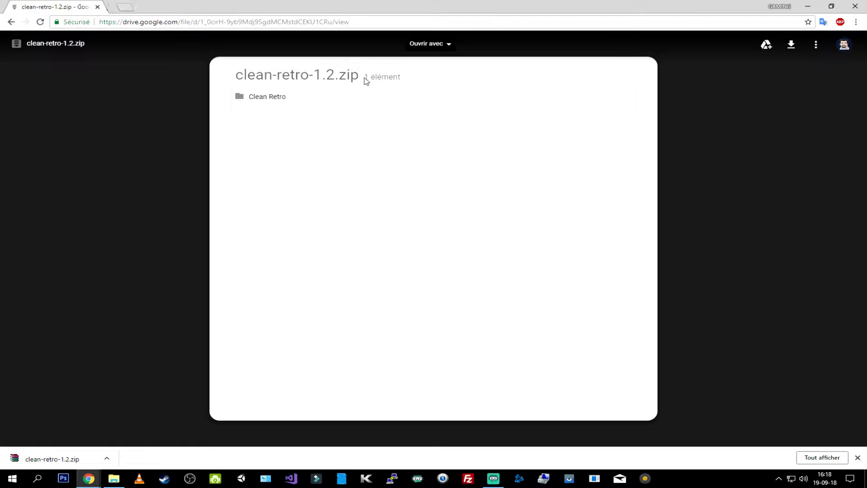
left_click(807, 6)
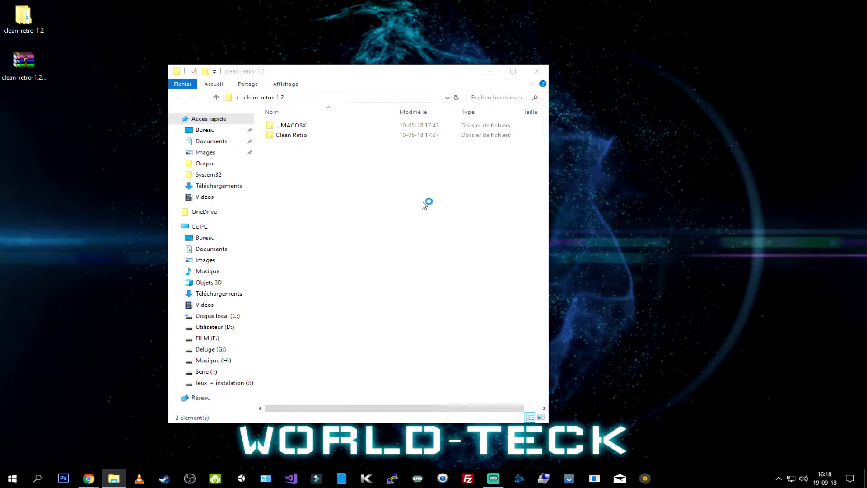
- Switch to FileZilla, connect to the saved site recalboxjeux and open the remote folder /recalbox/share/system/.emulationstation/themes
left_click(149, 100)
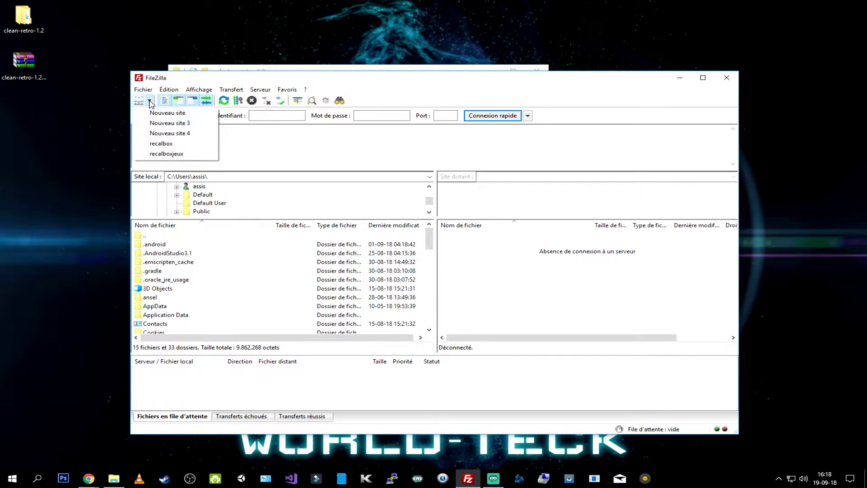
left_click(173, 153)
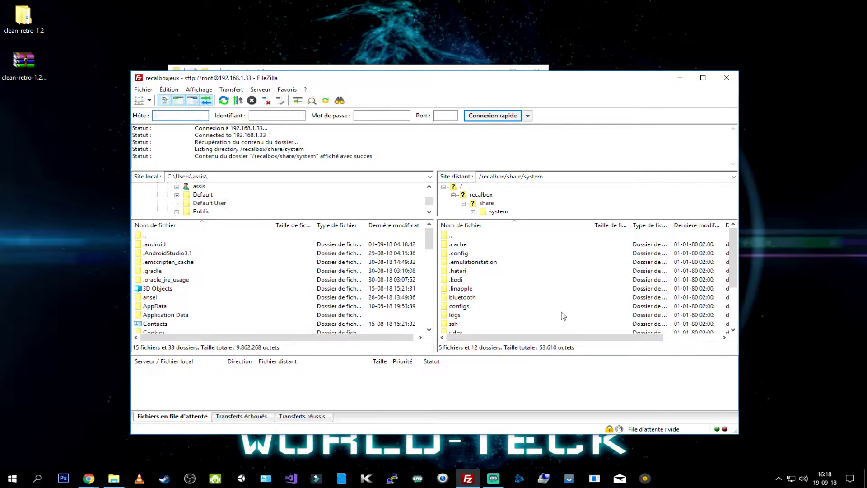
scroll(565, 315, "down", 1)
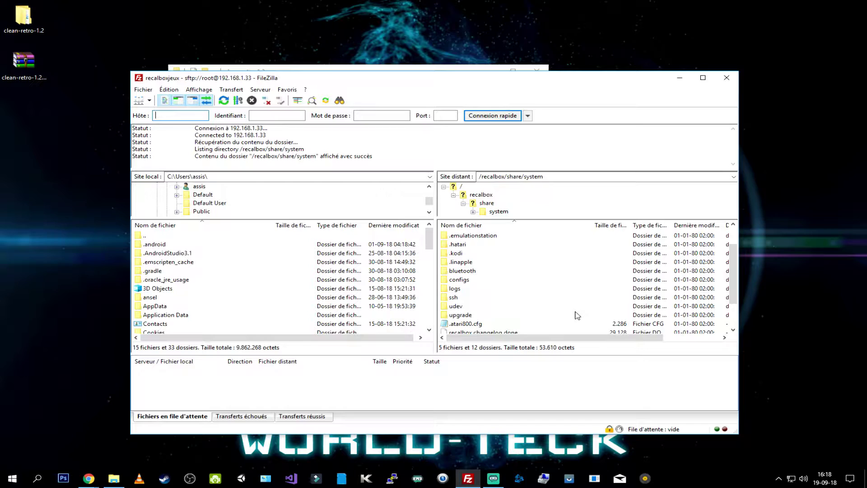
scroll(577, 315, "up", 1)
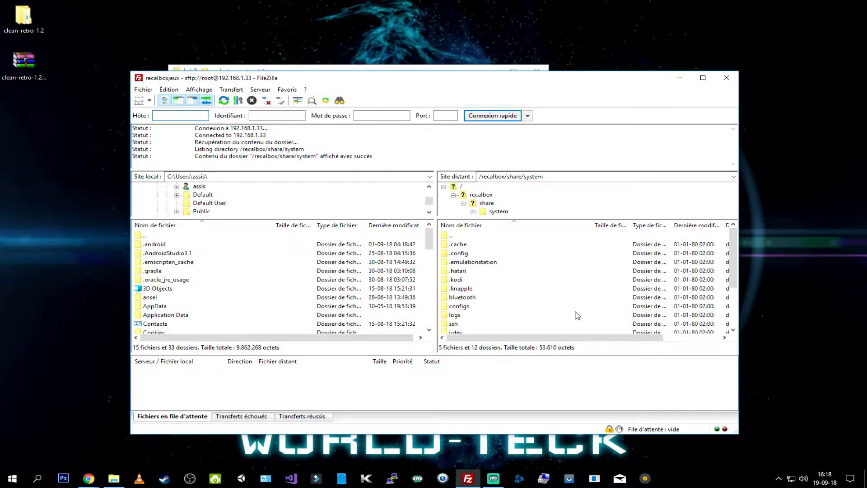
double_click(486, 266)
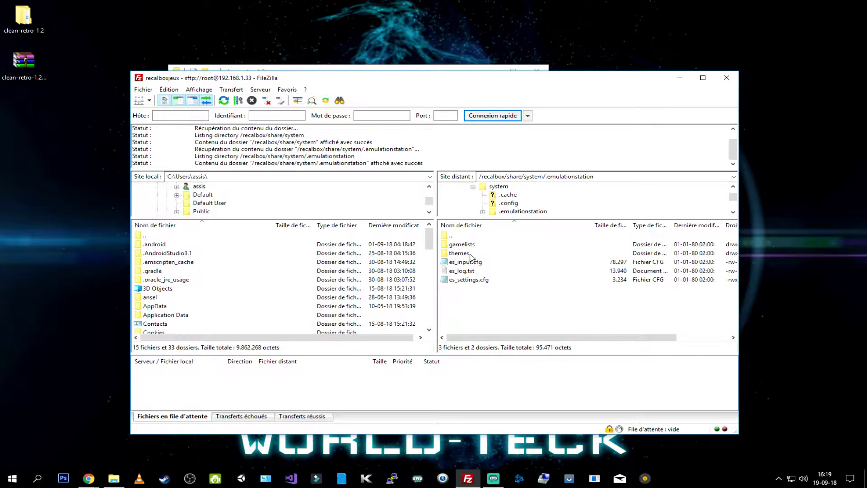
double_click(470, 254)
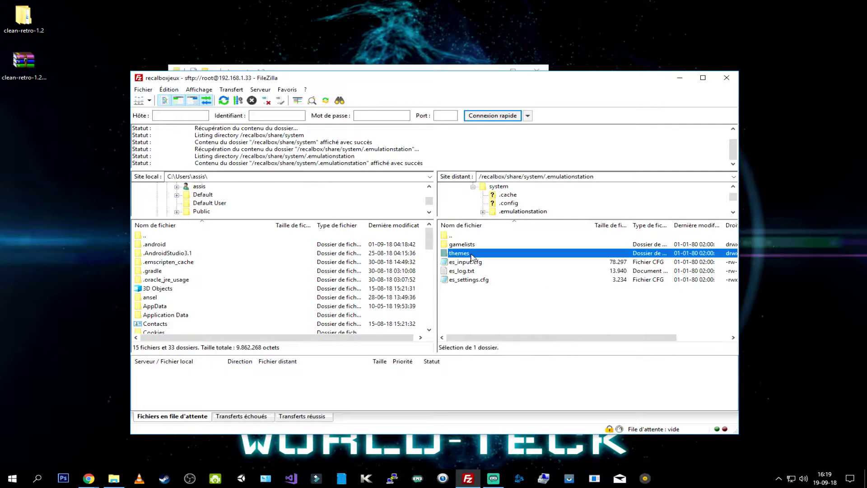
- Arrange the Explorer and FileZilla windows and upload the extracted Clean Retro folder into the remote themes folder
left_click_drag(447, 80, 429, 119)
left_click_drag(390, 71, 282, 35)
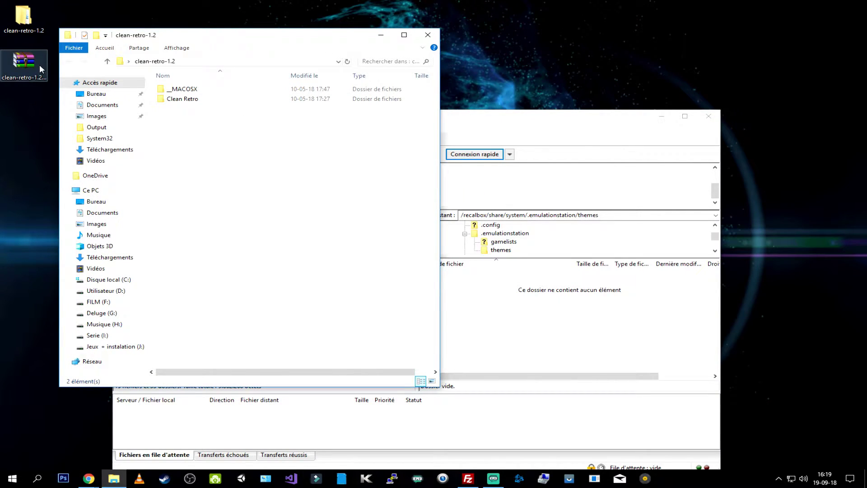
left_click(169, 101)
left_click_drag(424, 232, 555, 333)
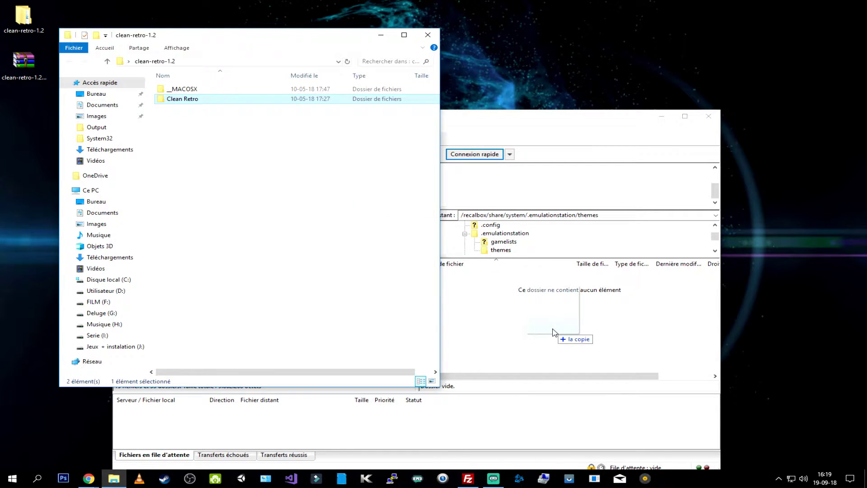
left_click_drag(555, 333, 548, 329)
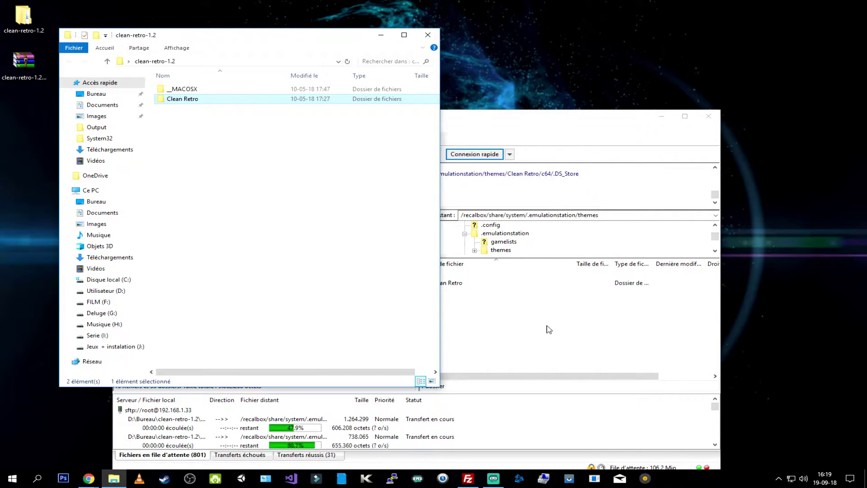
left_click(548, 330)
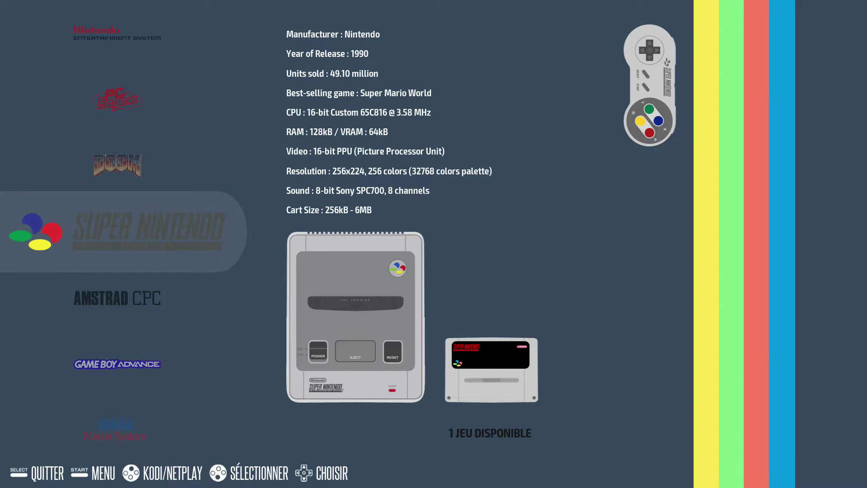
- Switch to Recalbox's EmulationStation and open the interface options (Options de l'interface) from its main menu
key("Return")
key("Down")
key("Down")
key("Down")
key("Down")
key("Down")
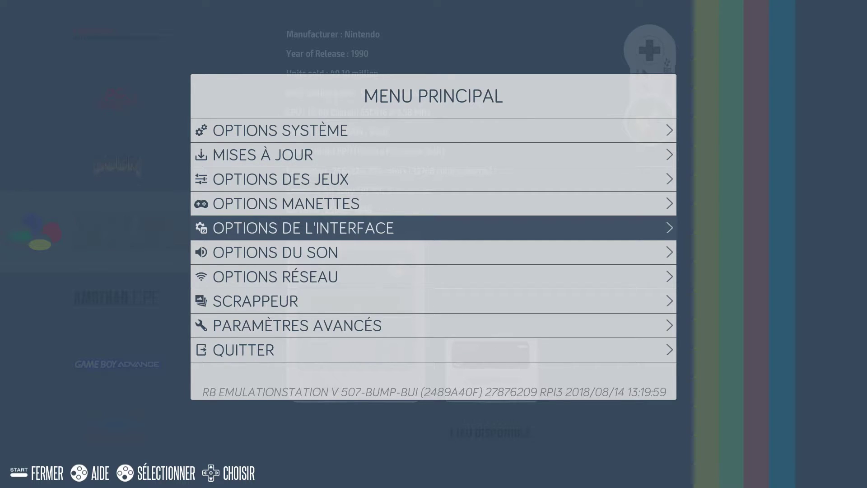
key("Return")
- Set the interface theme to Clean Retro and close the interface options to apply it
key("Down")
key("Down")
key("Down")
key("Down")
key("Down")
key("Down")
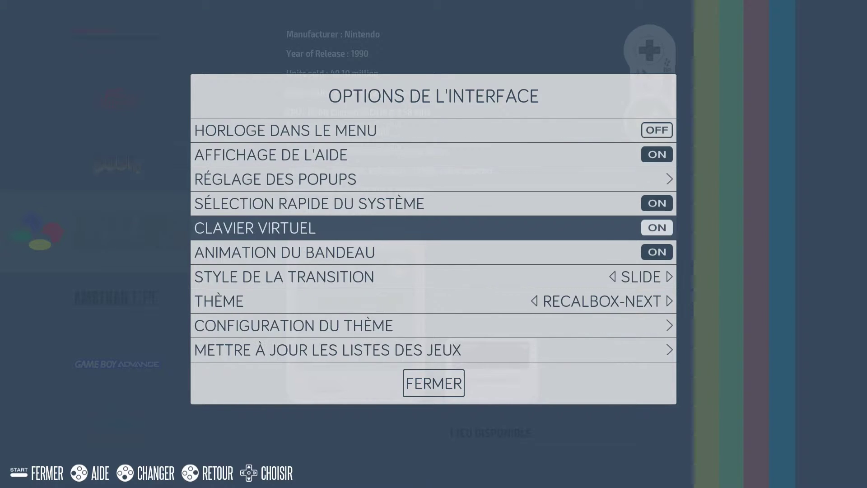
key("Down")
key("Down")
key("Down")
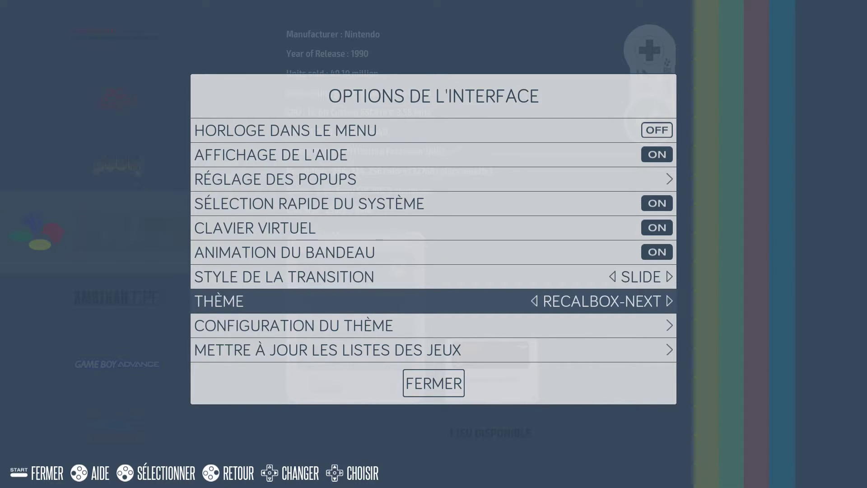
key("Right")
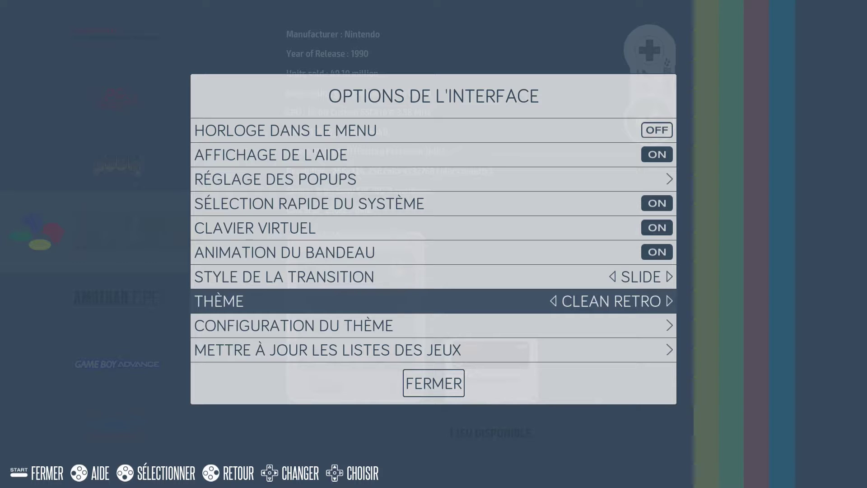
key("Down")
key("Down")
key("Down")
key("Return")
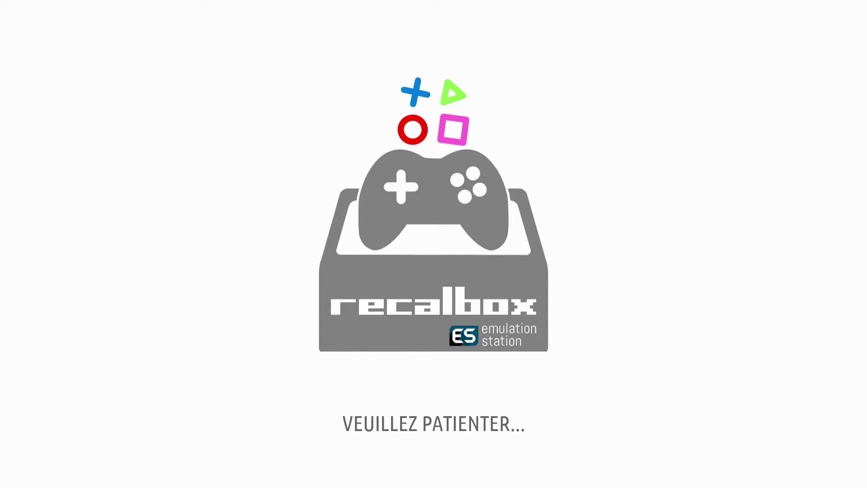
- Browse the console systems in both directions to examine how the Clean Retro theme presents them
key("Down")
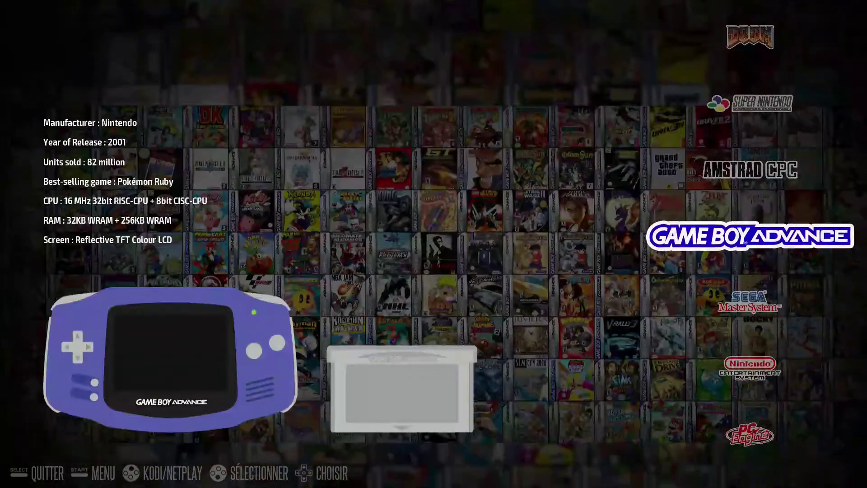
key("Down")
key("Up")
key("Up")
key("Up")
key("Up")
key("Up")
key("Down")
key("Down")
key("Down")
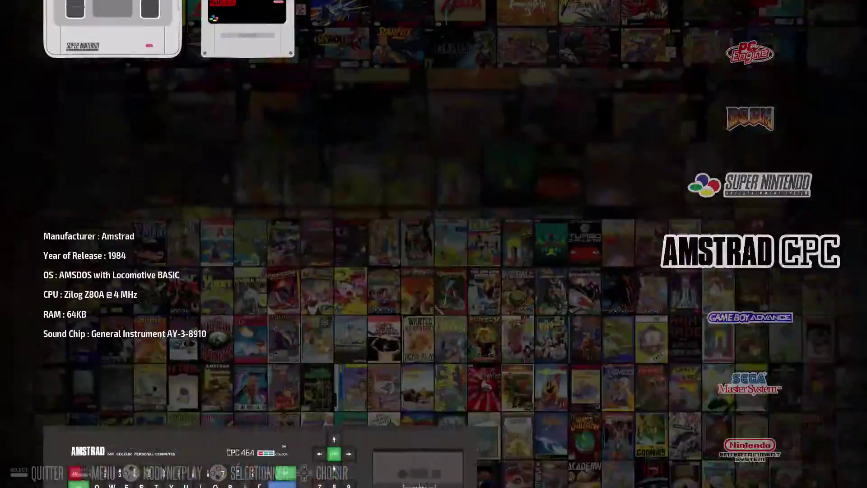
key("Up")
key("Up")
key("Up")
key("Up")
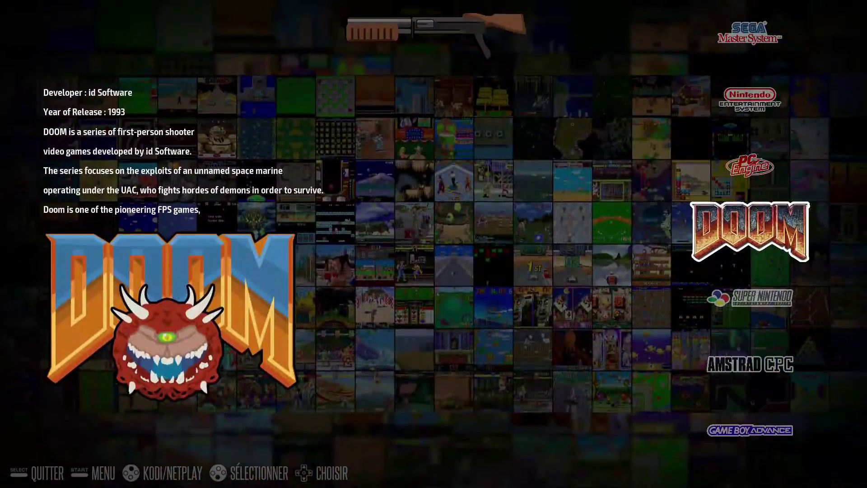
key("Down")
key("Down")
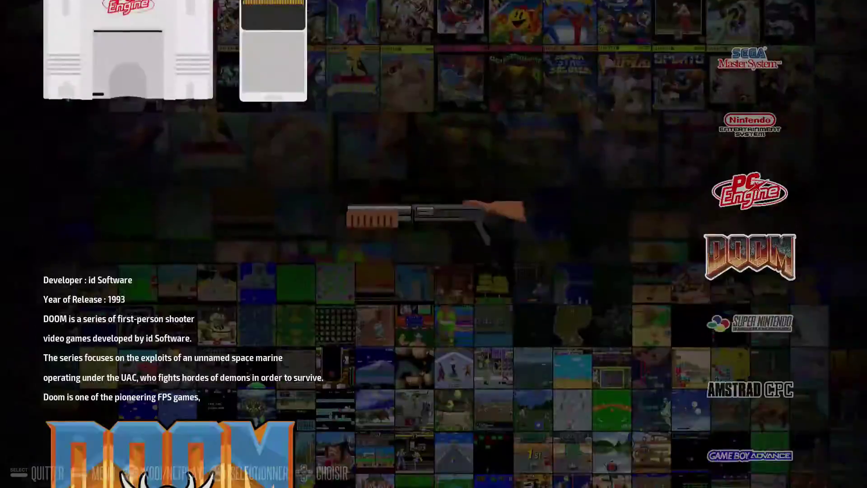
key("Return")
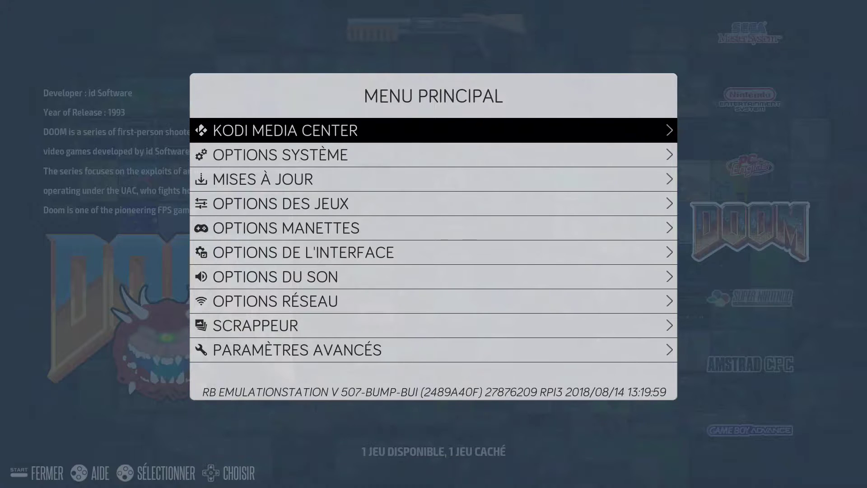
key("Down")
key("Down")
key("Down")
key("Down")
key("Down")
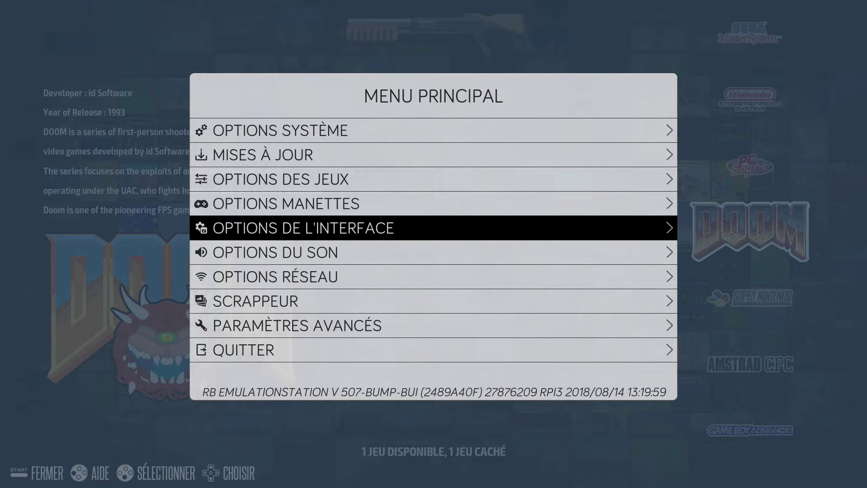
key("Return")
key("Return")
key("Down")
key("Down")
key("Down")
key("Return")
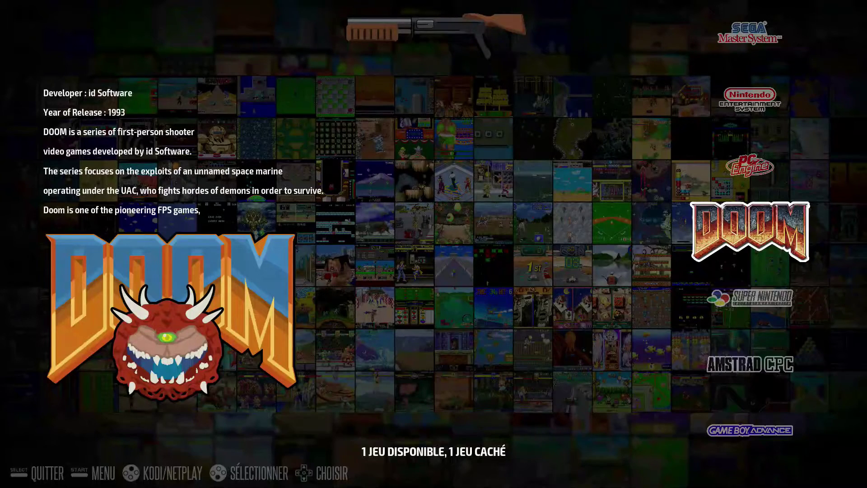
- Open the interface options again from the main menu of the Clean Retro theme
key("Return")
key("Down")
key("Down")
key("Down")
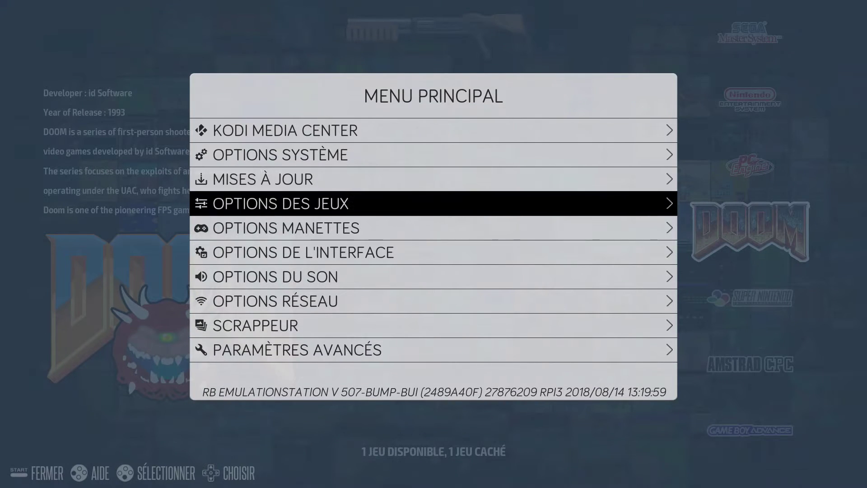
key("Down")
key("Down")
key("Return")
- In the theme configuration, set the theme's systemview to 2-Wheel Attract and close the settings to apply it
key("Down")
key("Down")
key("Down")
key("Down")
key("Down")
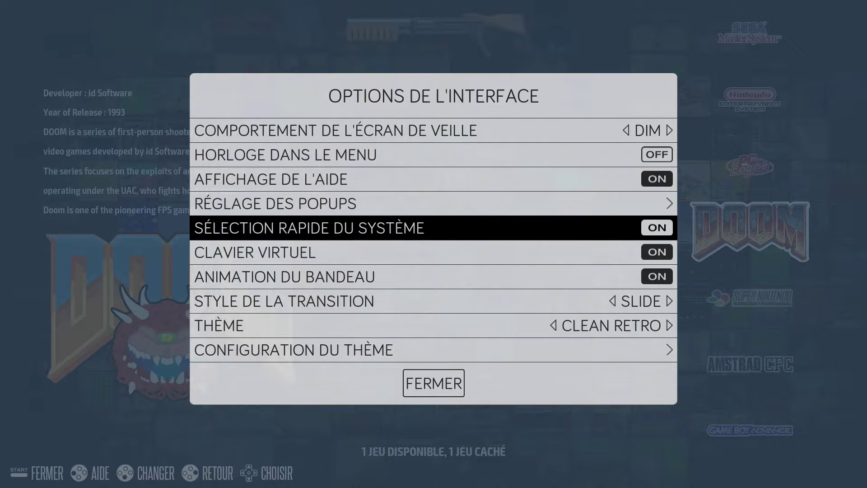
key("Down")
key("Down")
key("Down")
key("Down")
key("Down")
key("Return")
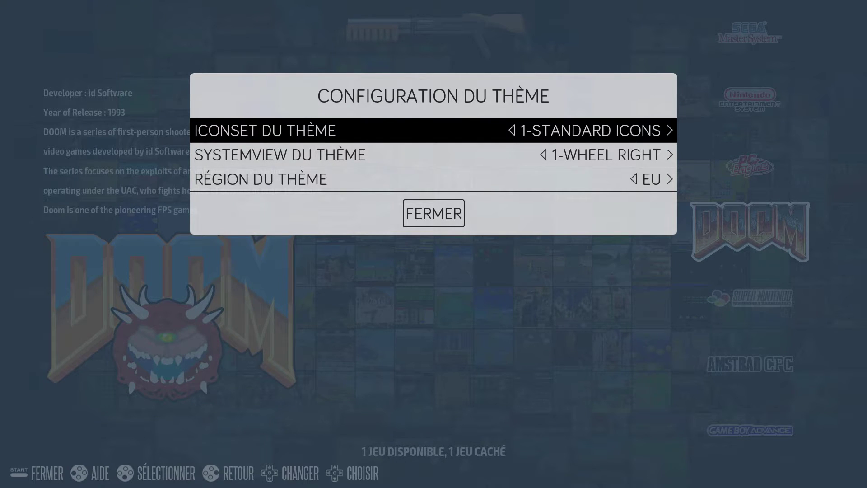
key("Down")
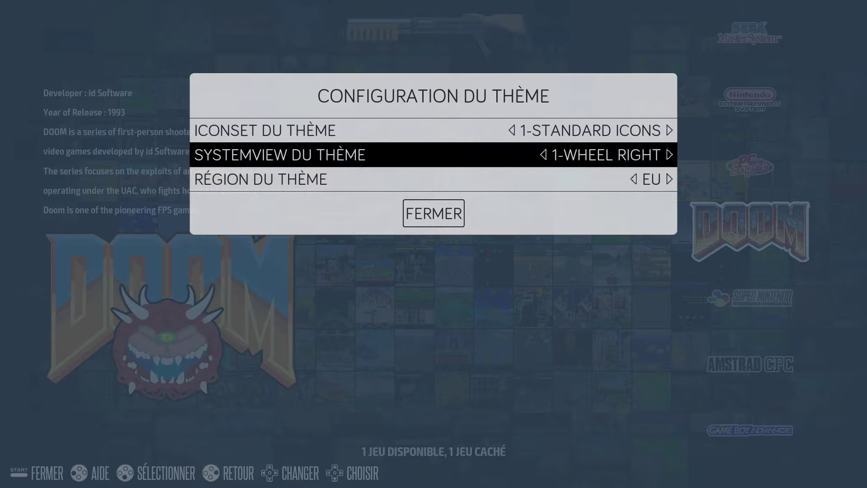
key("Right")
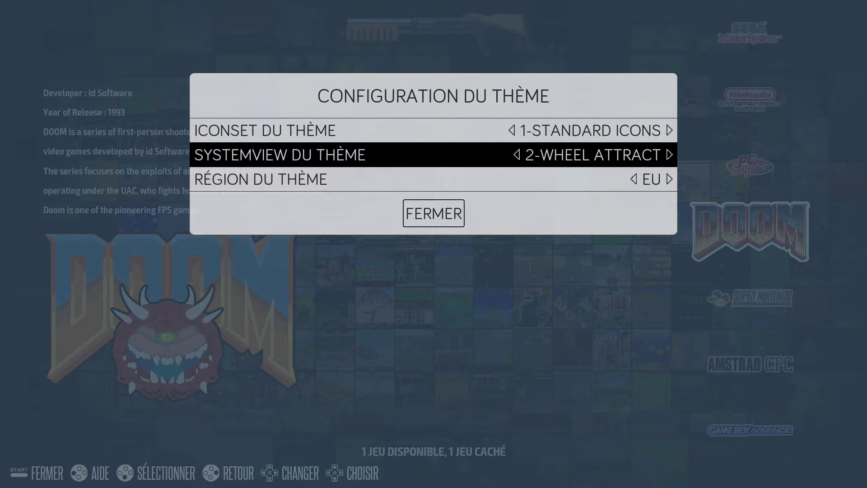
key("Escape")
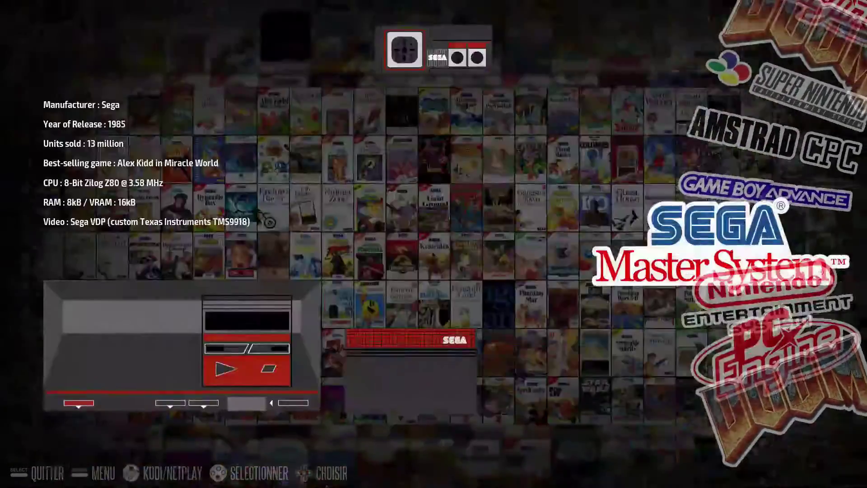
- Open the interface options from the main menu of the Clean Retro theme
key("Return")
key("Down")
key("Down")
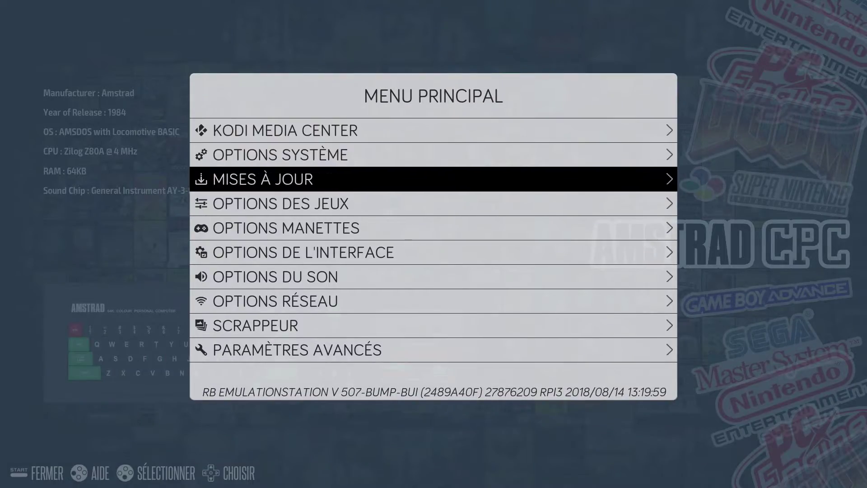
key("Down")
key("Down")
key("Down")
key("Return")
- In the theme configuration, set the theme's systemview to 3-Wheel Center and close the settings to apply it
key("Down")
key("Down")
key("Down")
key("Down")
key("Down")
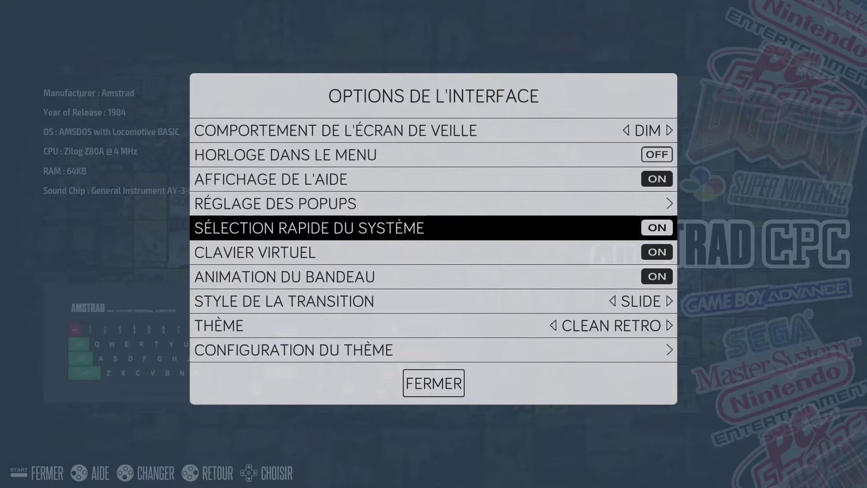
key("Down")
key("Down")
key("Down")
key("Down")
key("Down")
key("Return")
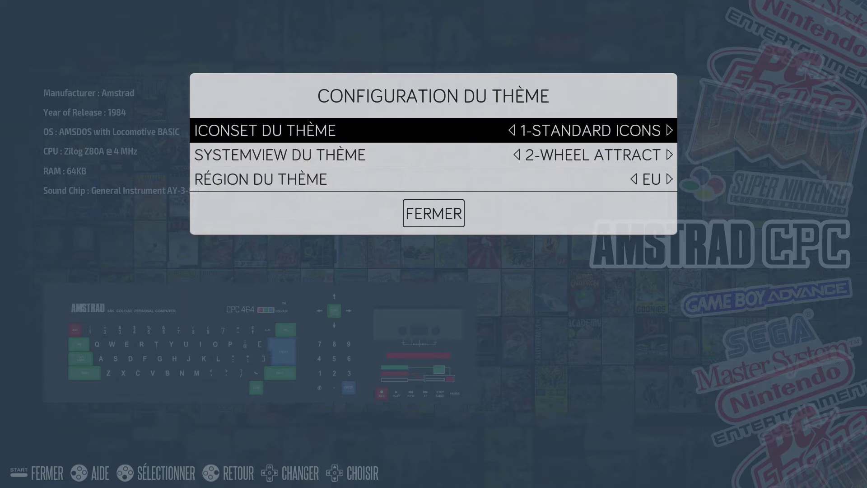
key("Down")
key("Right")
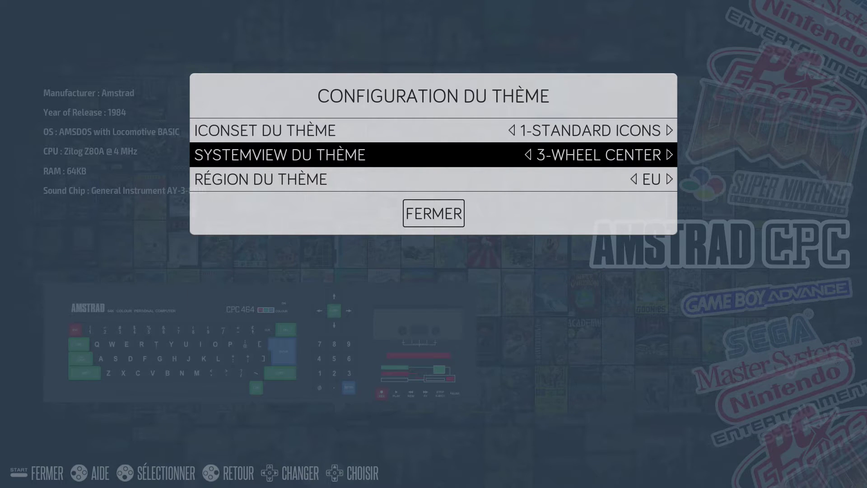
key("Down")
key("Down")
key("Return")
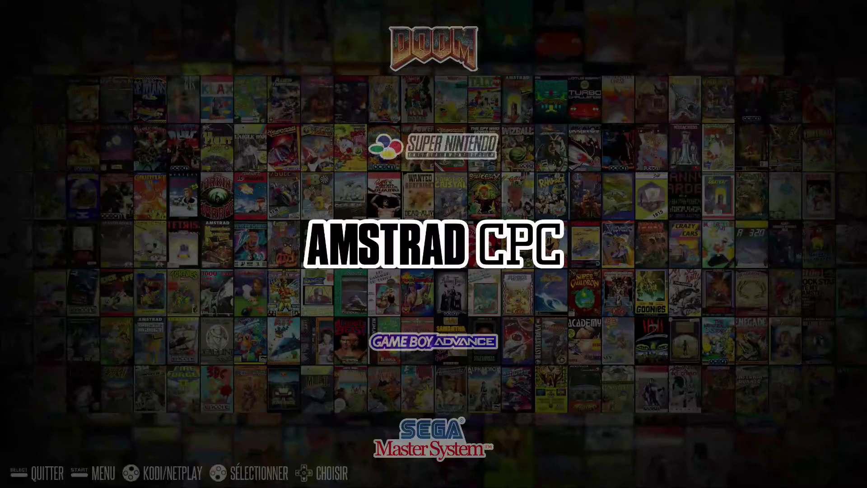
- Browse the console systems in both directions to examine the centred wheel view of Clean Retro
key("Down")
key("Down")
key("Down")
key("Up")
key("Up")
key("Up")
key("Up")
key("Up")
key("Up")
key("Up")
key("Up")
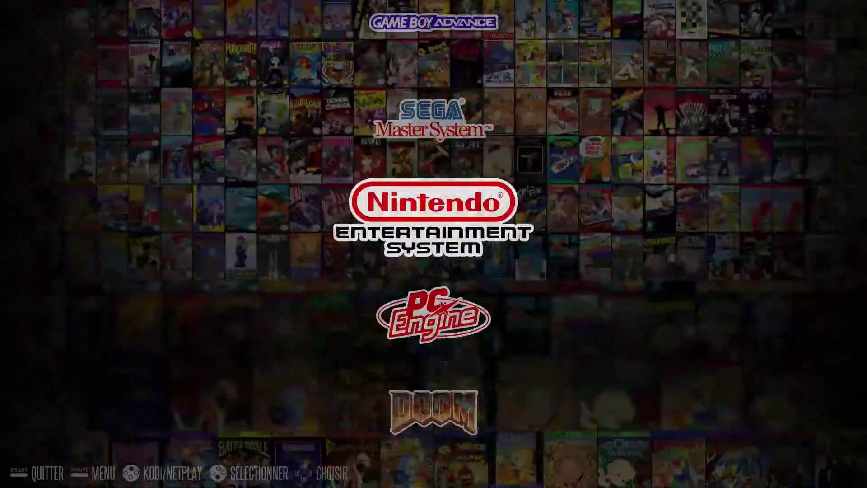
key("Down")
key("Down")
key("Down")
key("Down")
key("Down")
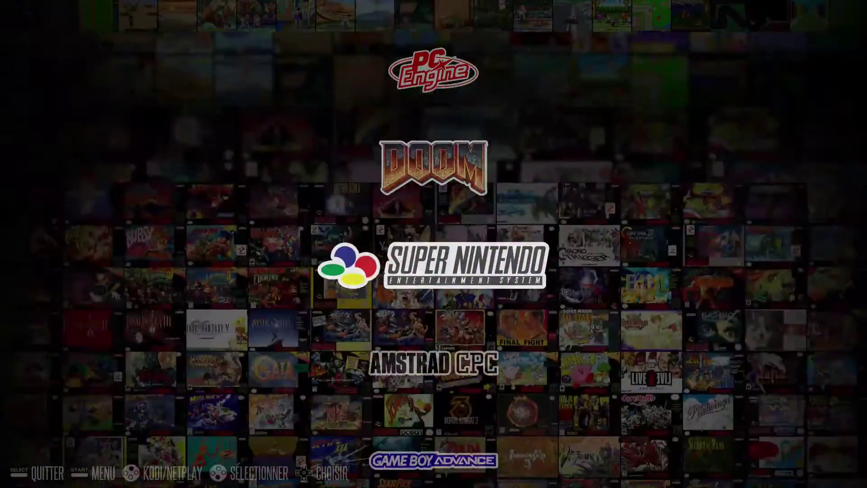
- View the Super Nintendo game list, return to the system wheel and move on toward the Nintendo Entertainment System
key("Up")
key("Return")
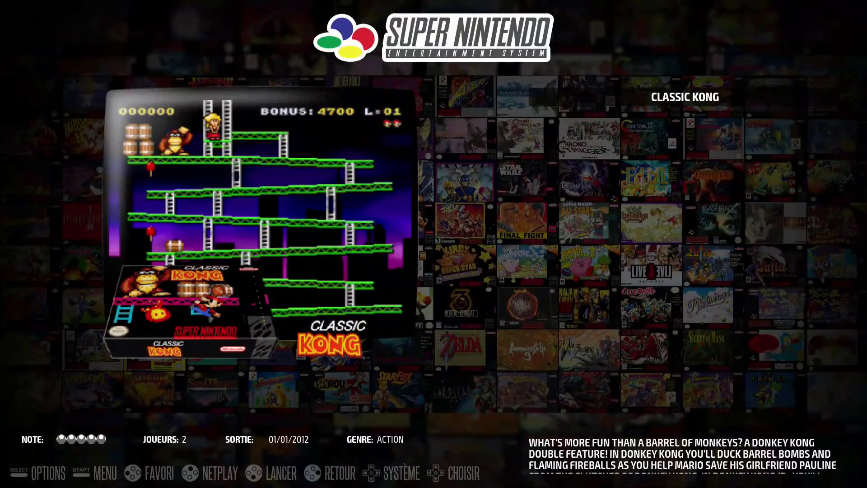
key("Escape")
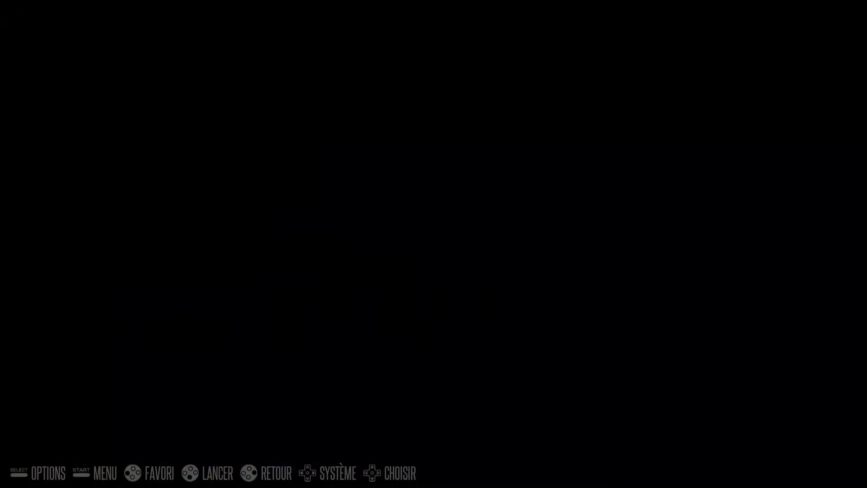
key("Down")
key("Down")
key("Down")
key("Down")
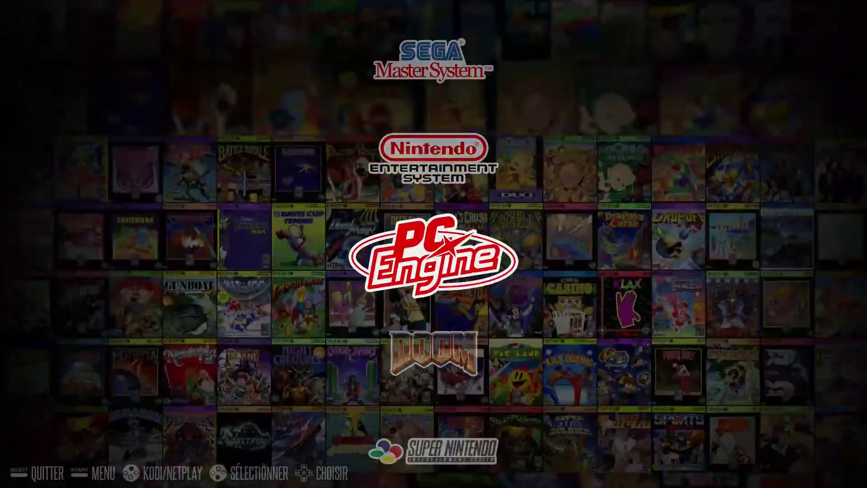
- Browse the games in the Nintendo Entertainment System list to examine their previews and descriptions, and return to the system wheel
key("Return")
key("Down")
key("Down")
key("Down")
key("Down")
key("Down")
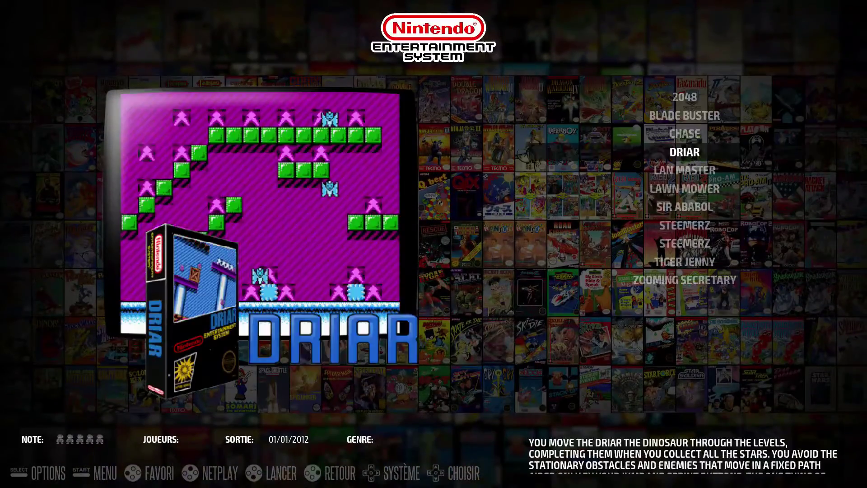
key("Down")
key("Down")
key("Down")
key("Down")
key("Down")
key("Up")
key("Up")
key("Up")
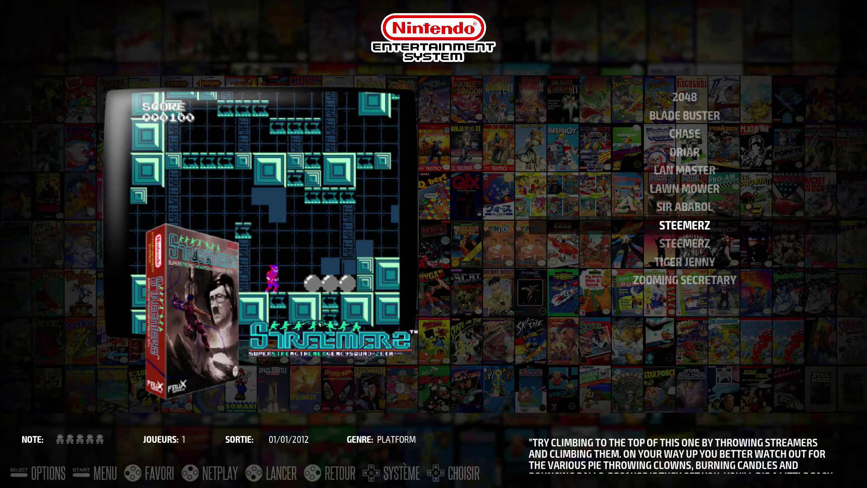
key("Escape")
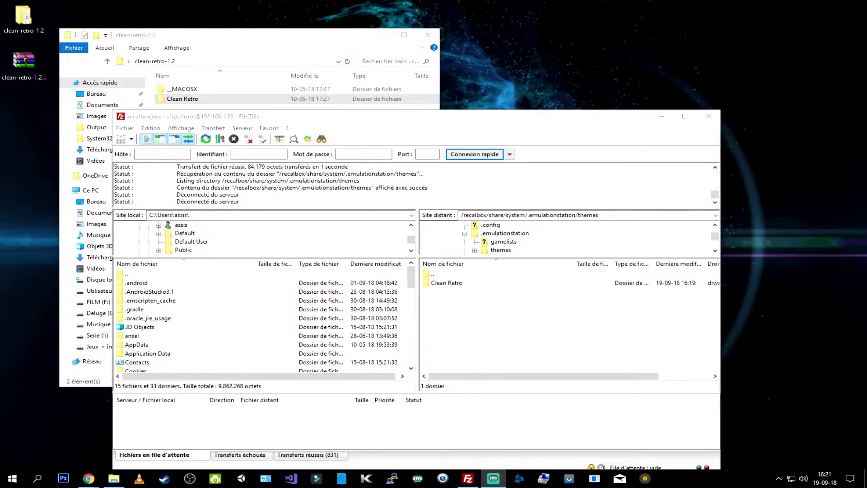
- Minimize FileZilla, close the clean-retro-1.2 folder window and go back to the Recalbox forum in Chrome
left_click(662, 116)
left_click(427, 34)
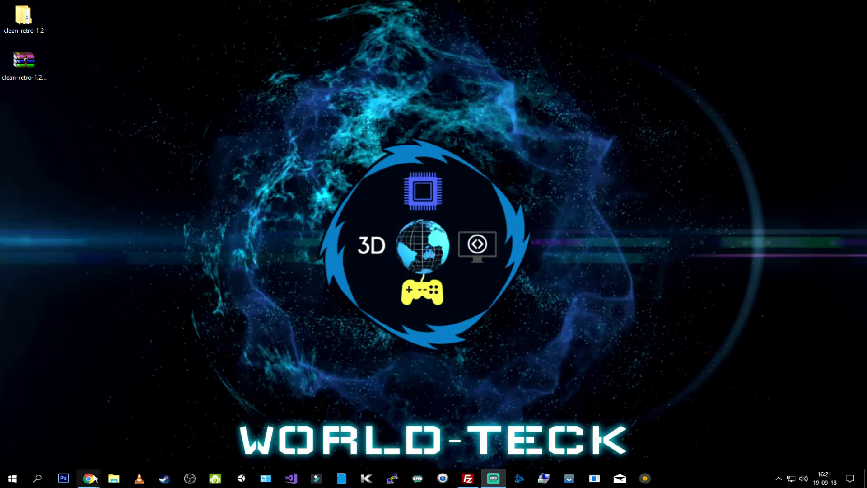
mouse_move(89, 477)
left_click(125, 456)
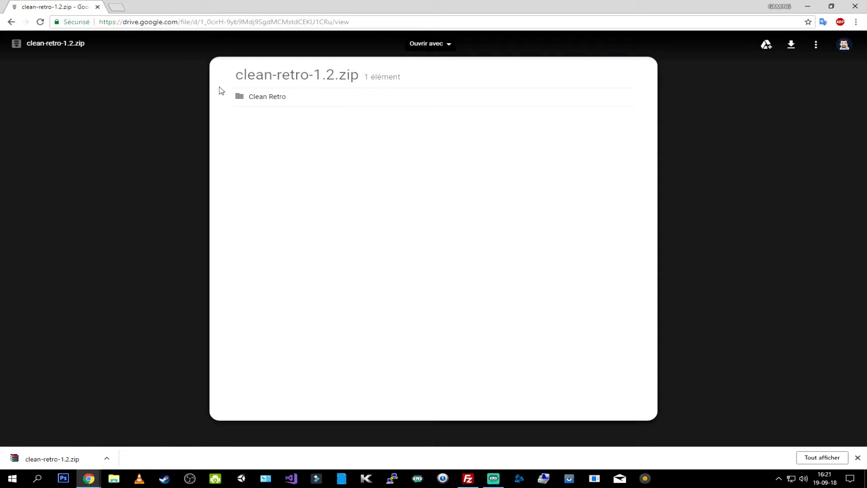
left_click(10, 21)
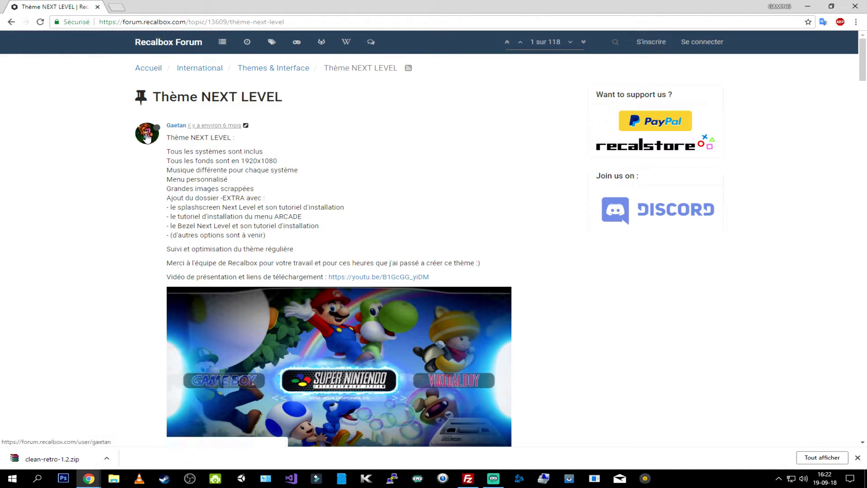
- Look through the Thème NEXT LEVEL forum post and open its presentation video and download link
scroll(266, 182, "down", 10)
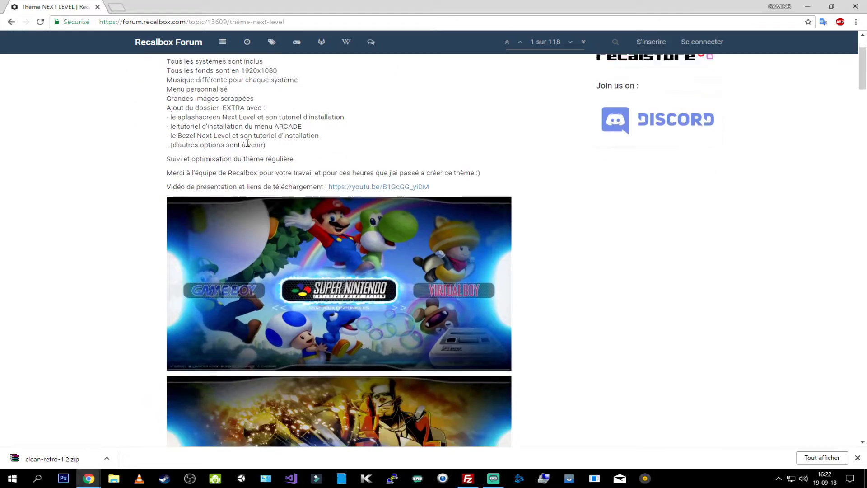
scroll(266, 181, "down", 20)
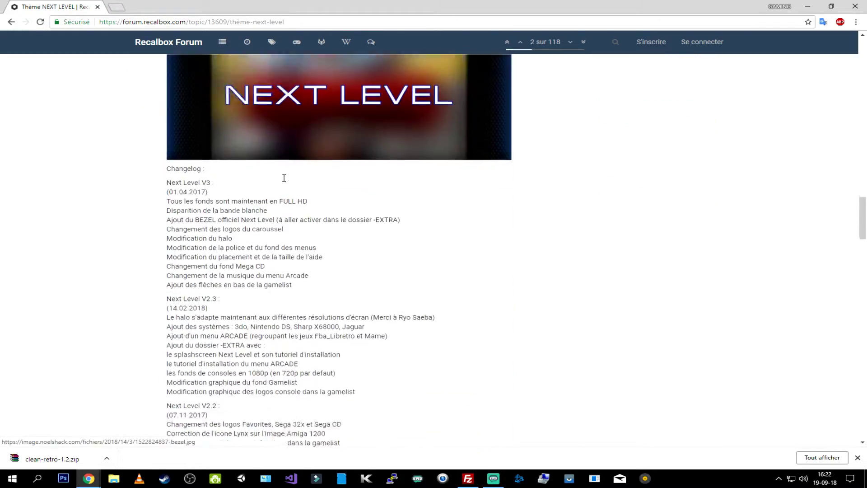
scroll(284, 178, "up", 20)
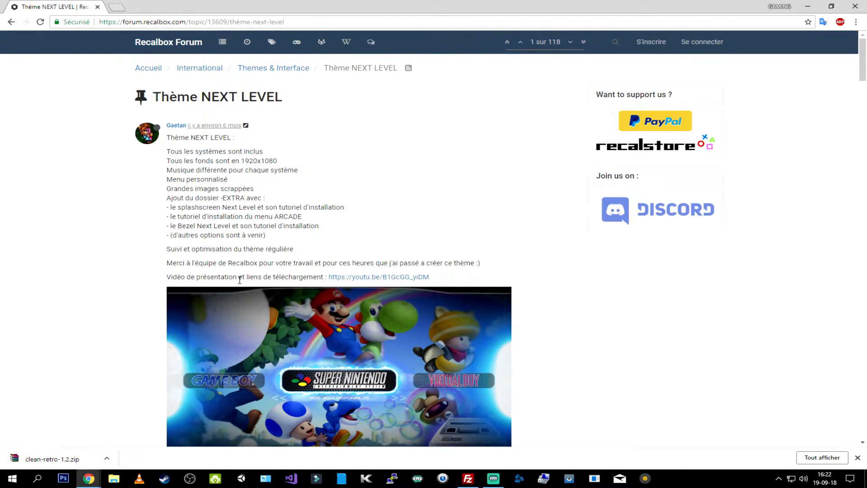
left_click(405, 276)
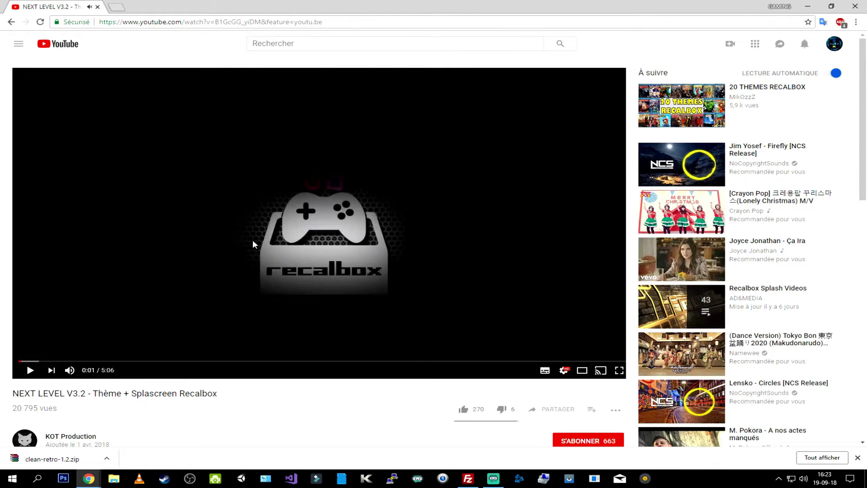
- Expand the video's description, follow its NEXT_LEVEL_v3_2 theme link and download Next_Level v3_2.rar from MEGA
scroll(245, 241, "down", 6)
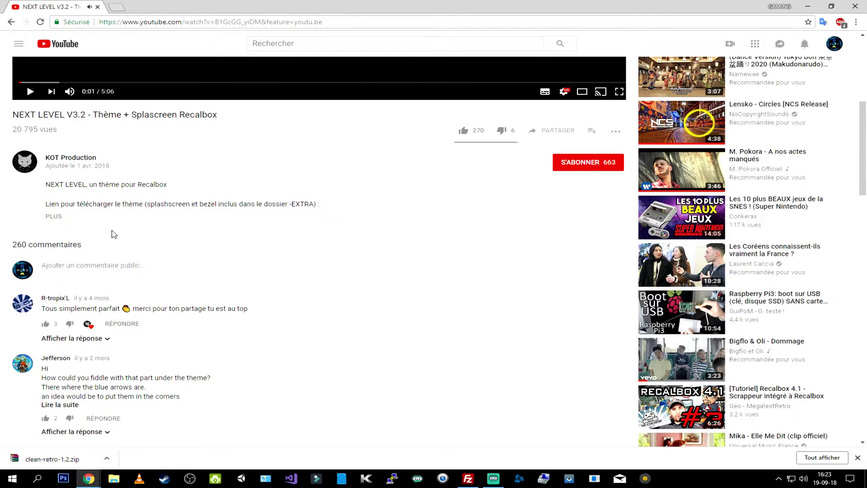
left_click(55, 217)
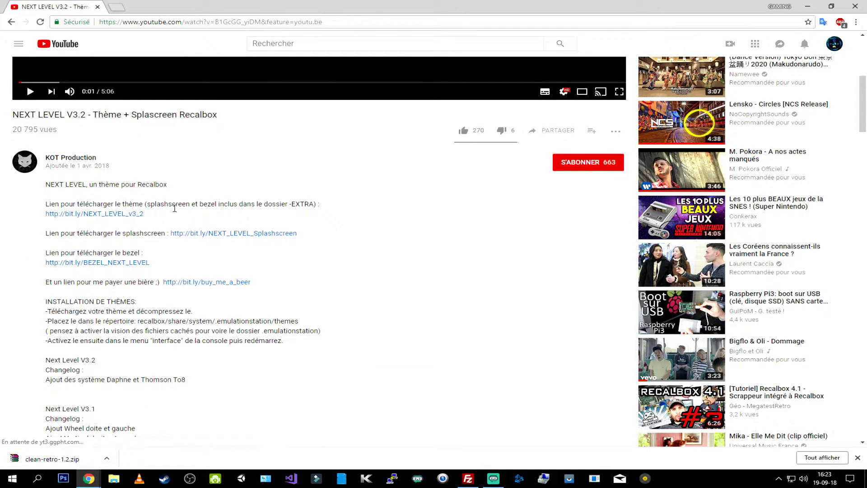
left_click(109, 215)
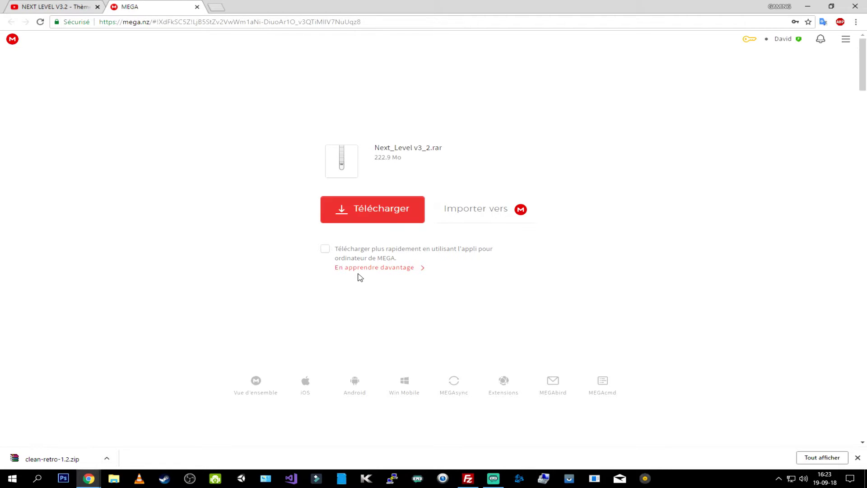
left_click(361, 204)
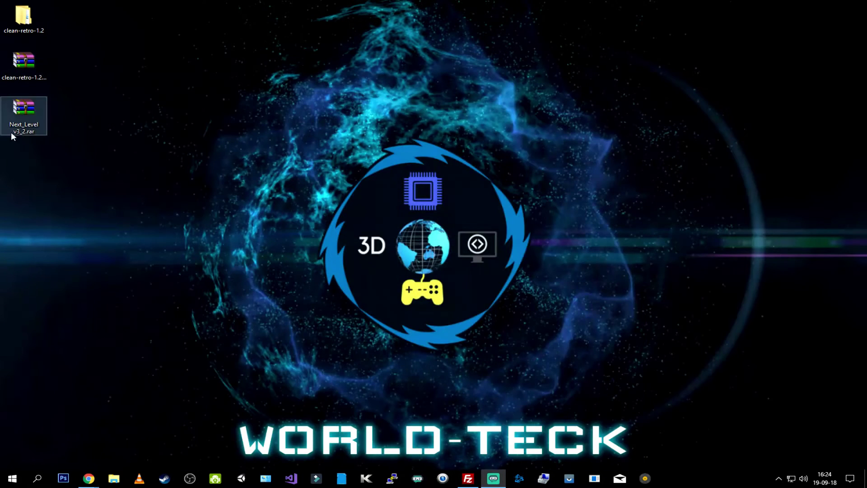
- Extract Next_Level v3_2.rar into its own folder on the desktop and look through the theme folder inside it
right_click(31, 112)
left_click(91, 161)
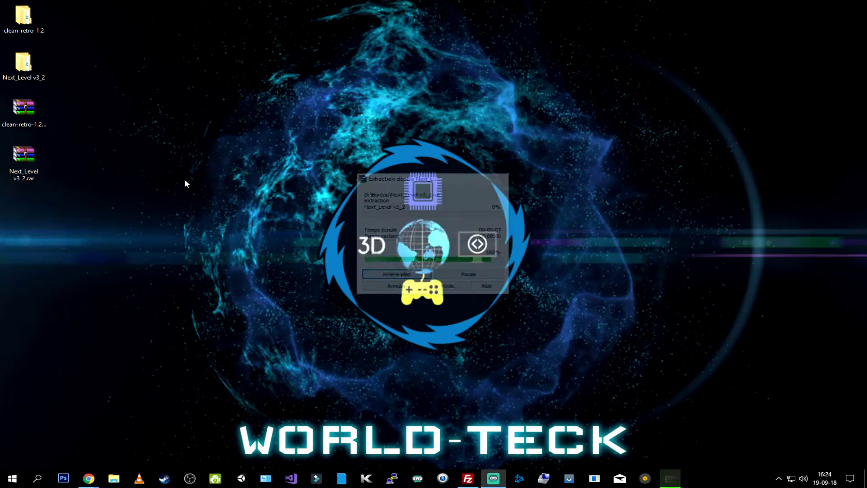
double_click(29, 76)
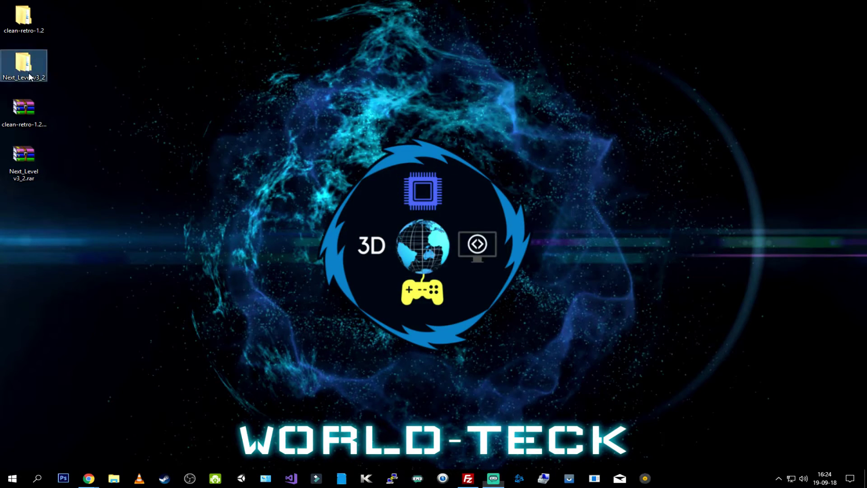
double_click(207, 92)
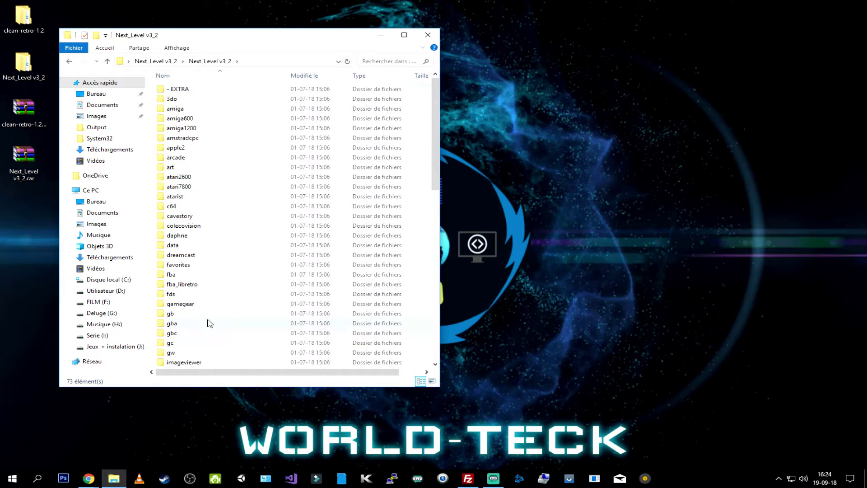
scroll(230, 248, "down", 10)
scroll(246, 229, "up", 7)
scroll(246, 229, "up", 4)
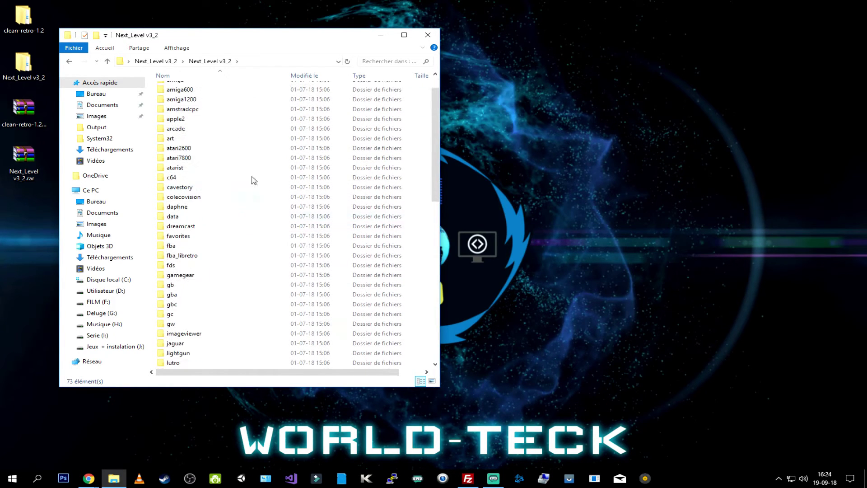
- Upload the inner Next_Level v3_2 folder to /recalbox/share/system/.emulationstation/themes with FileZilla
left_click(170, 61)
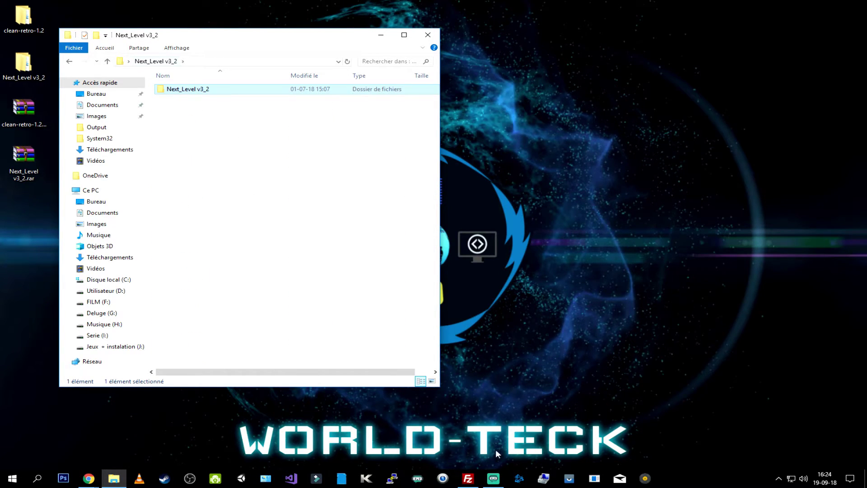
left_click(468, 478)
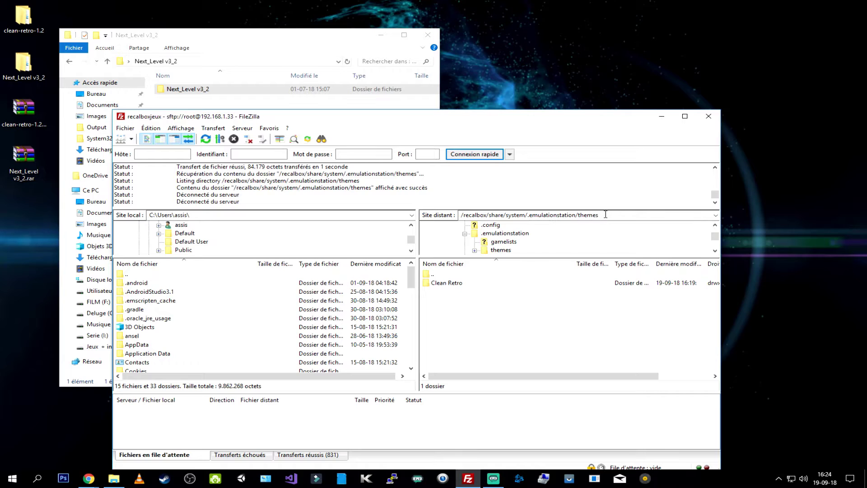
left_click_drag(170, 89, 485, 328)
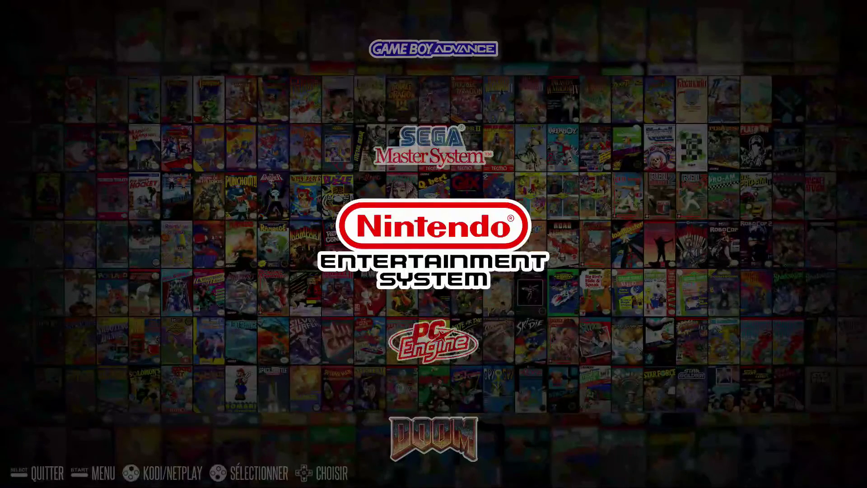
- In EmulationStation, open the interface options from the main menu
key("Return")
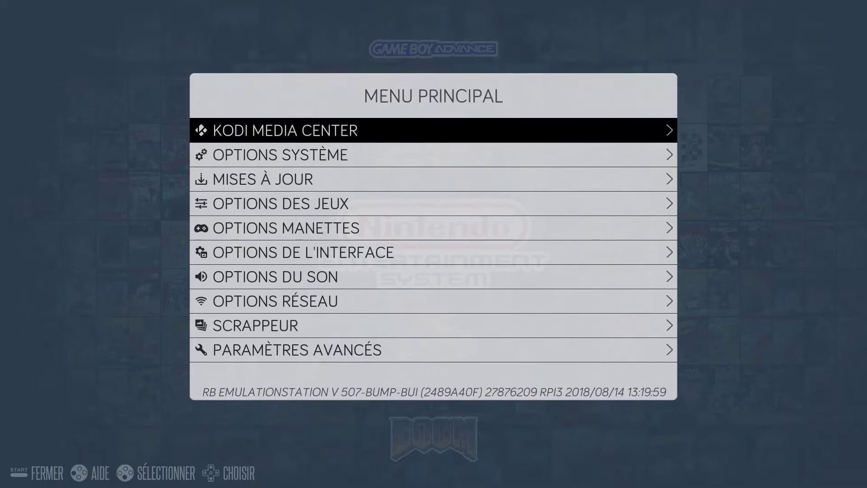
key("Down")
key("Down")
key("Down")
key("Down")
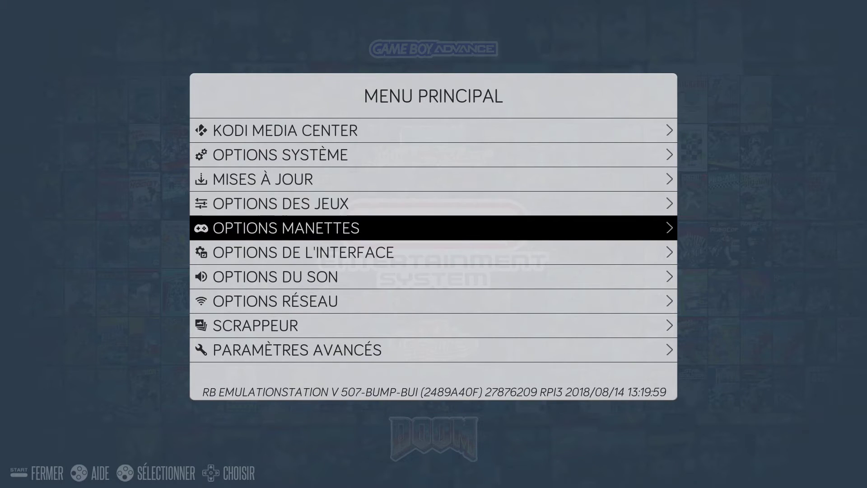
key("Down")
key("Return")
- Set the interface theme to Next_Level v3_2
key("Down")
key("Down")
key("Down")
key("Down")
key("Down")
key("Down")
key("Down")
key("Down")
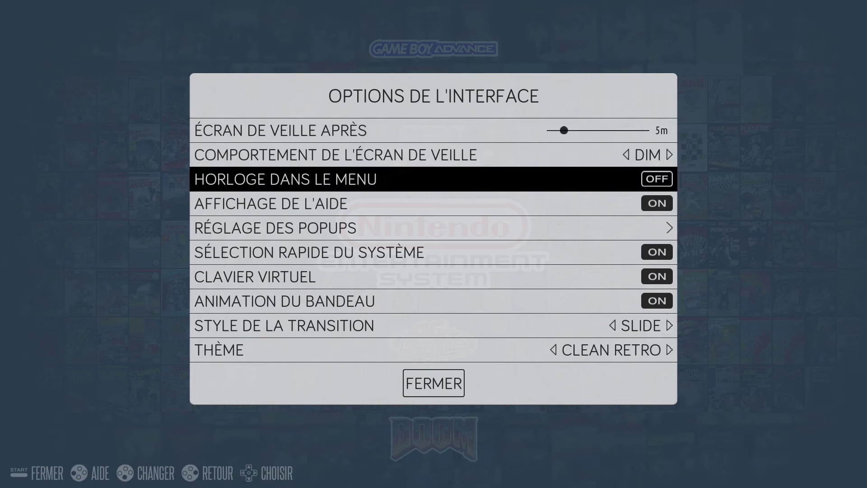
key("Right")
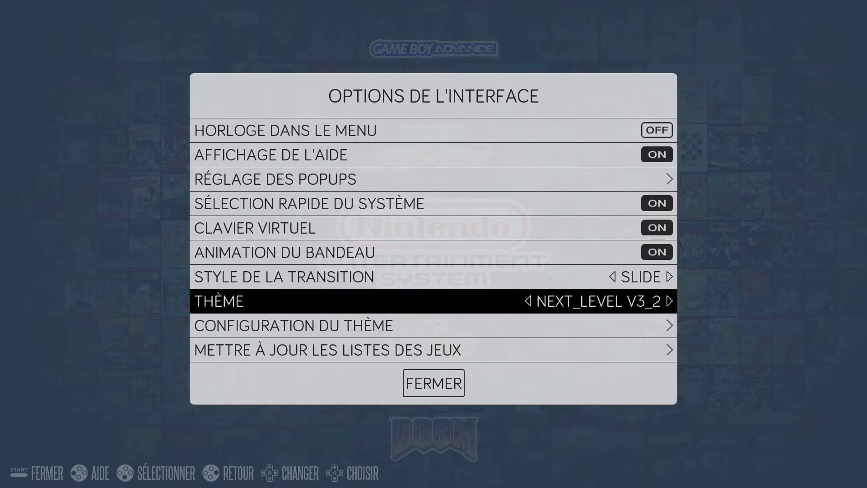
- Cycle through the other available themes, including Recalbox-Next, and return the selection to Next_Level v3_2
key("Left")
key("Left")
key("Right")
key("Left")
key("Right")
key("Left")
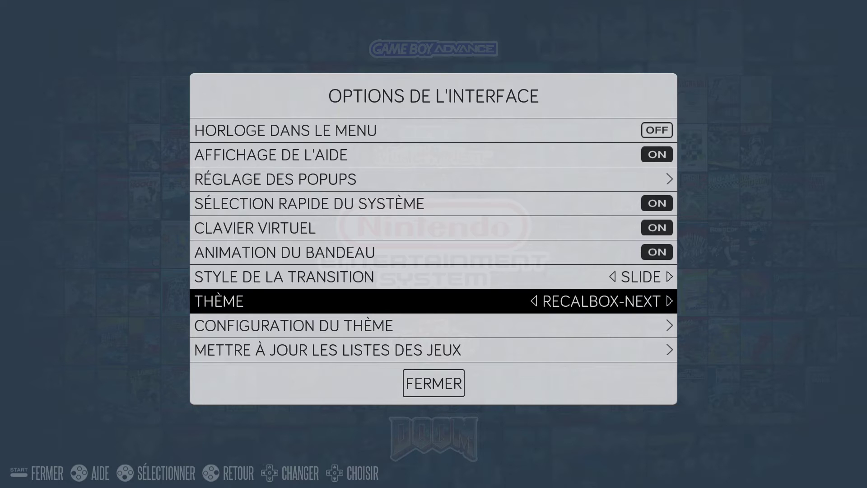
key("Right")
key("Right")
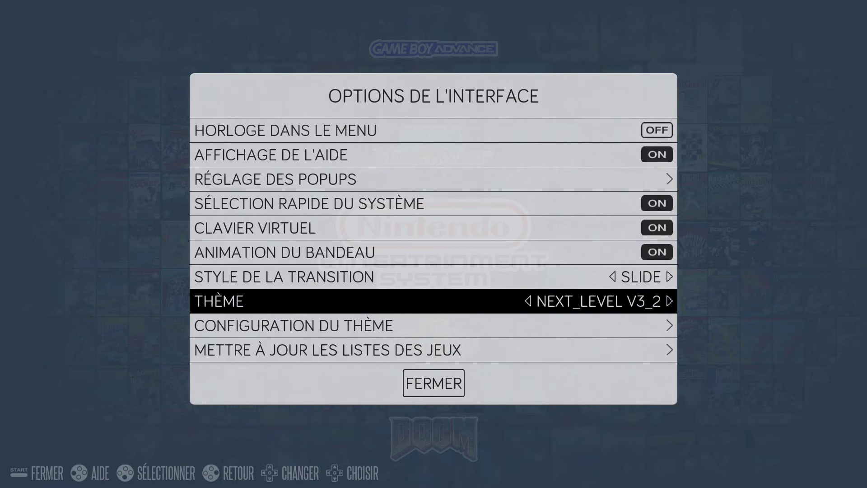
key("Right")
key("Left")
- Close the interface options to apply the Next_Level v3_2 theme
key("Down")
key("Down")
key("Down")
key("Return")
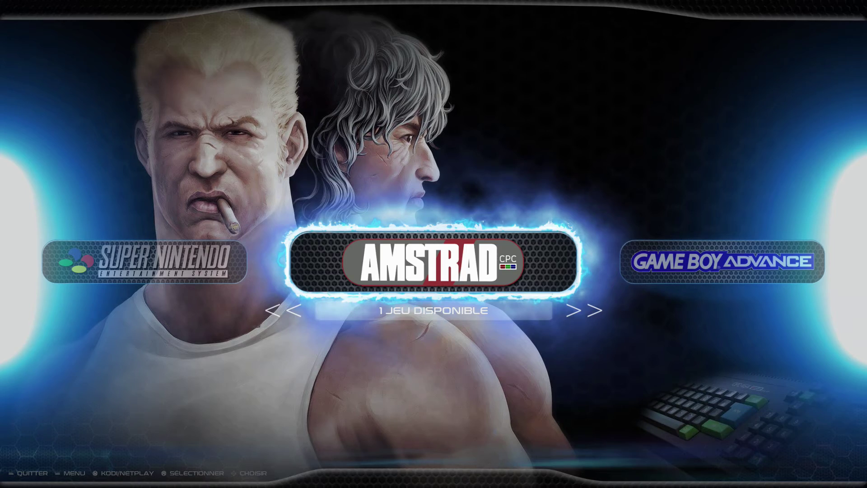
- Browse the console systems from Amstrad CPC onward to examine how the Next Level theme presents them
key("Right")
key("Right")
key("Right")
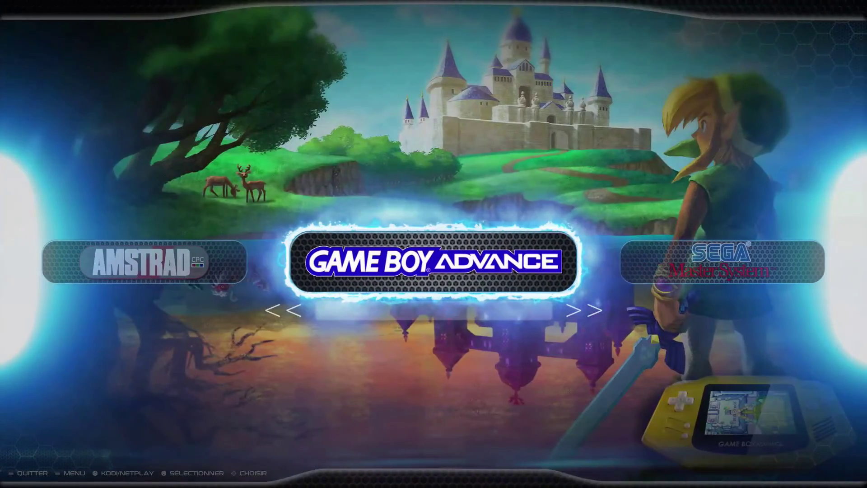